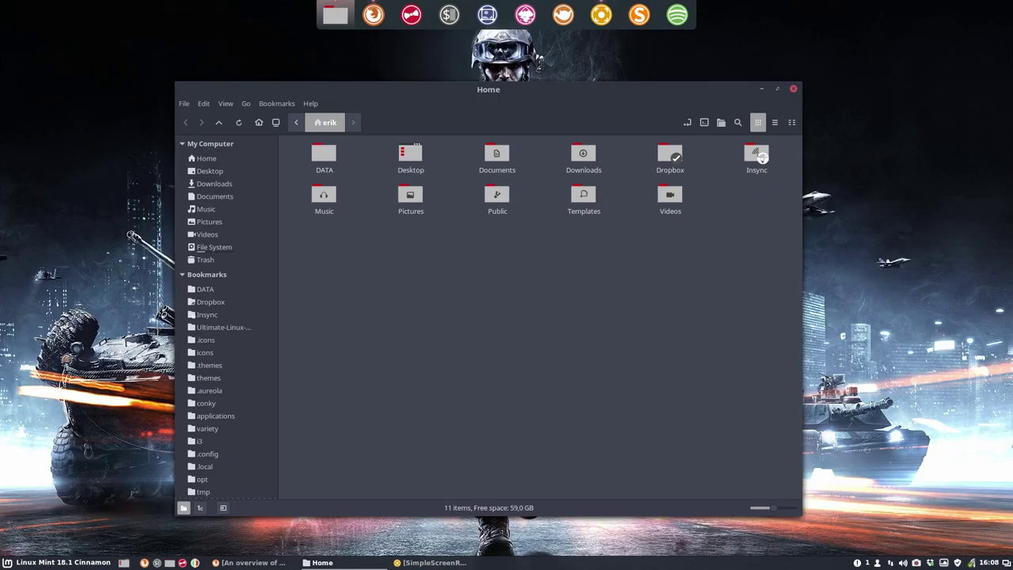
# Run neofetch in a terminal to show system information, then close the terminal.
pyautogui.hotkey('ctrl', 'alt', 't')
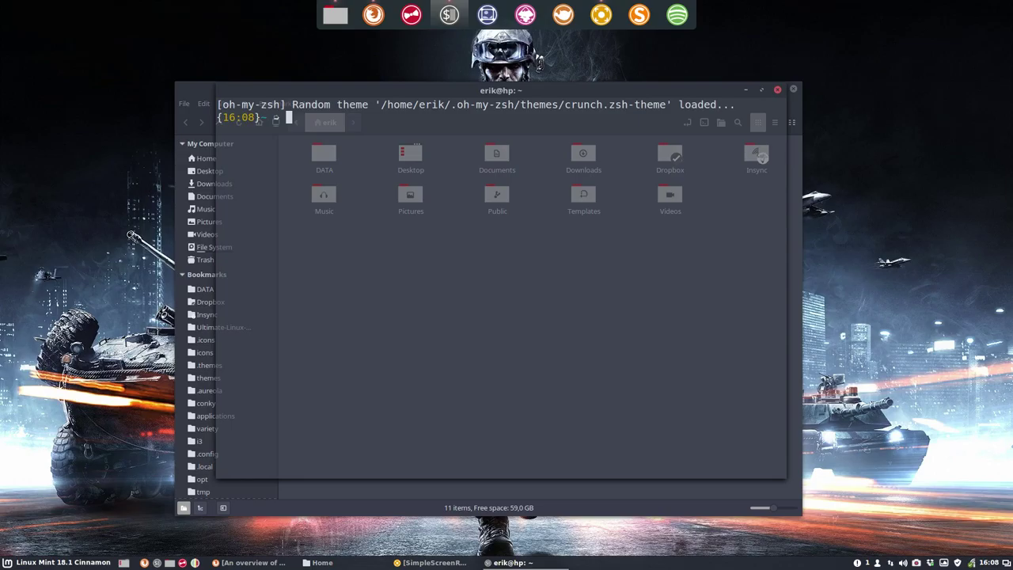
pyautogui.write('neofeth')
pyautogui.write('ht')
pyautogui.press('BackSpace')
pyautogui.press('Return')
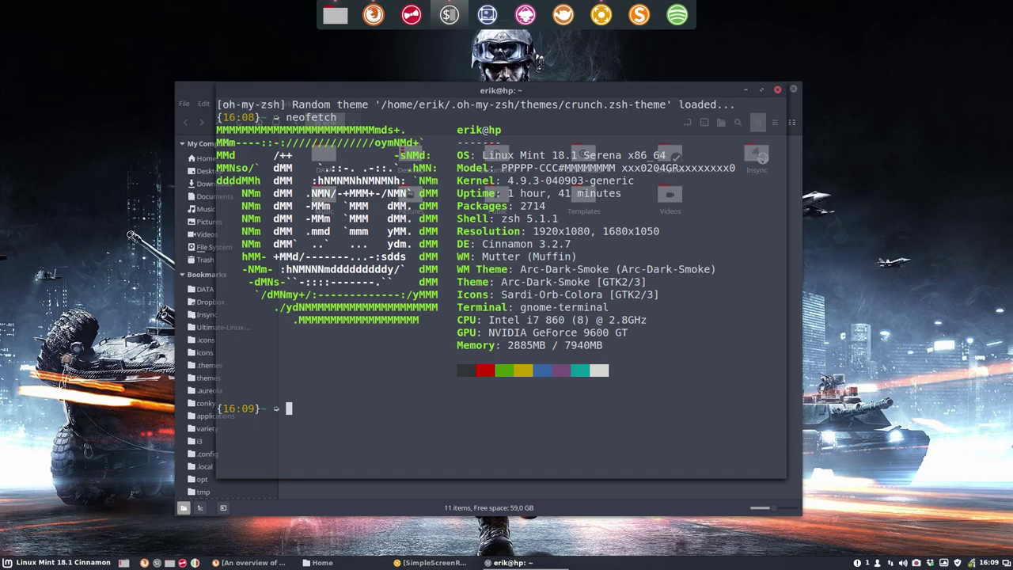
pyautogui.click(777, 89)
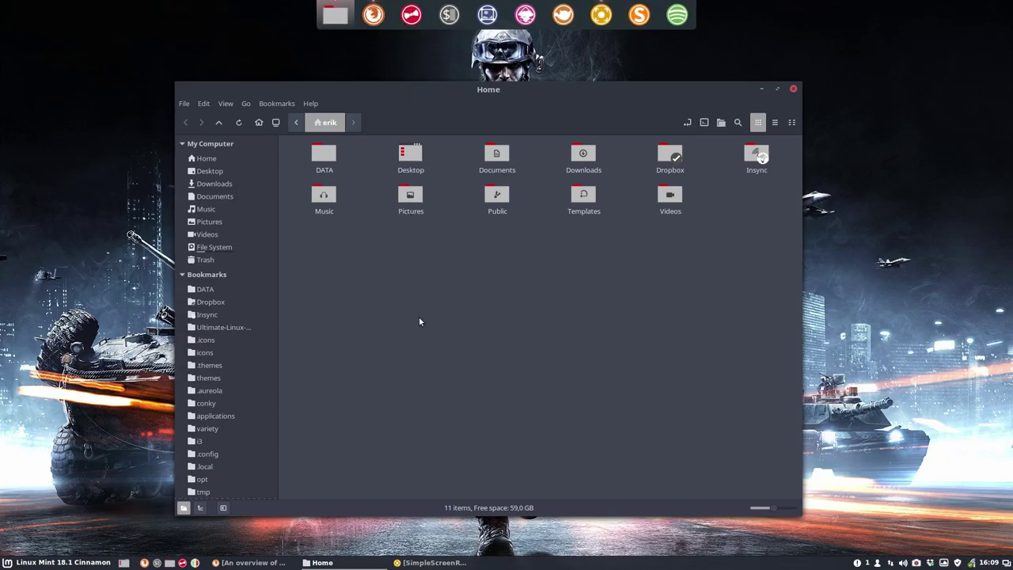
# Open the Sardi-Orb-Colora theme folder from the .icons bookmark.
pyautogui.click(201, 340)
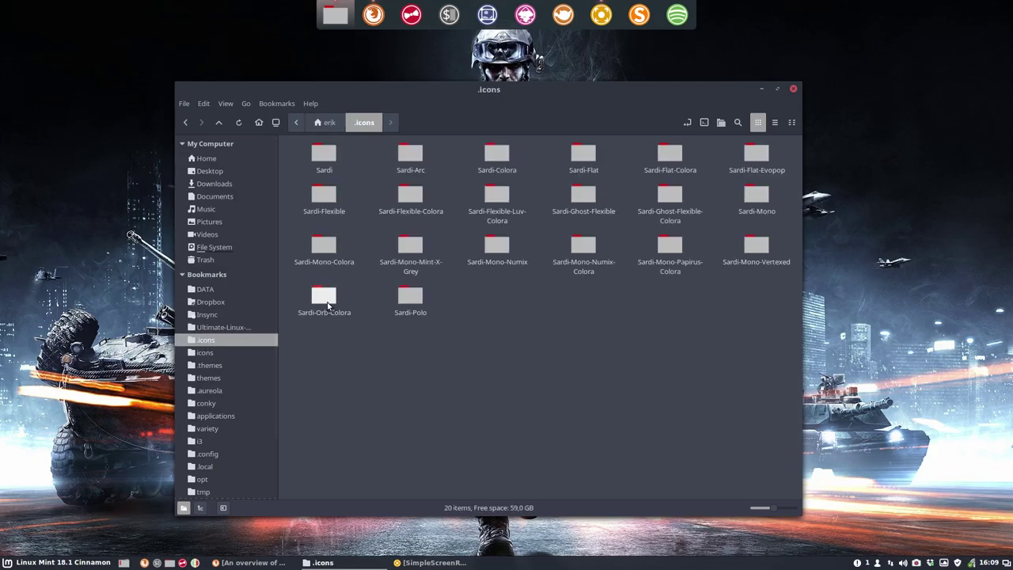
pyautogui.click(328, 304)
pyautogui.click(344, 352)
pyautogui.doubleClick(327, 301)
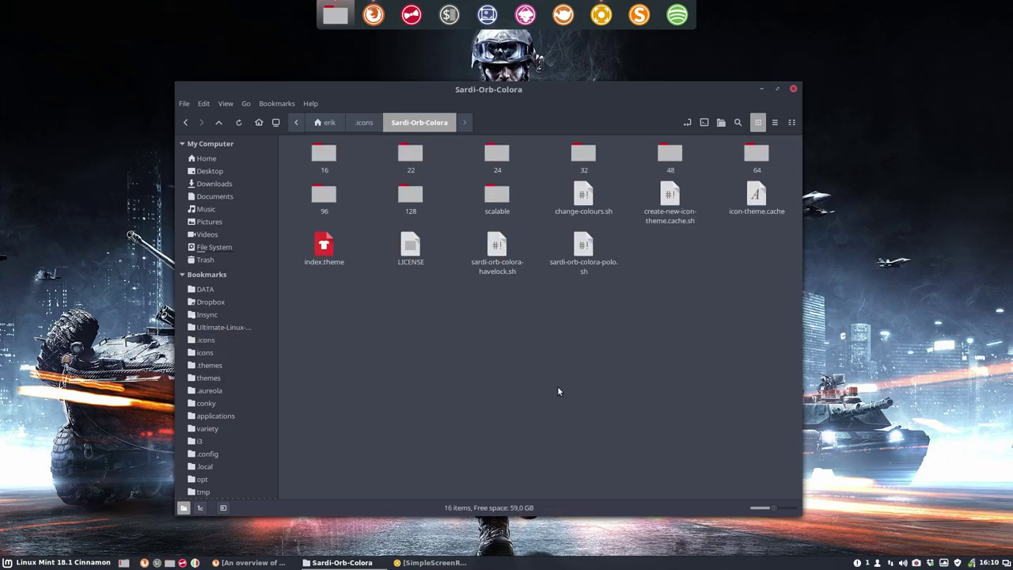
# Browse the scalable apps, categories, animations and actions folders, then open index.theme.
pyautogui.doubleClick(498, 196)
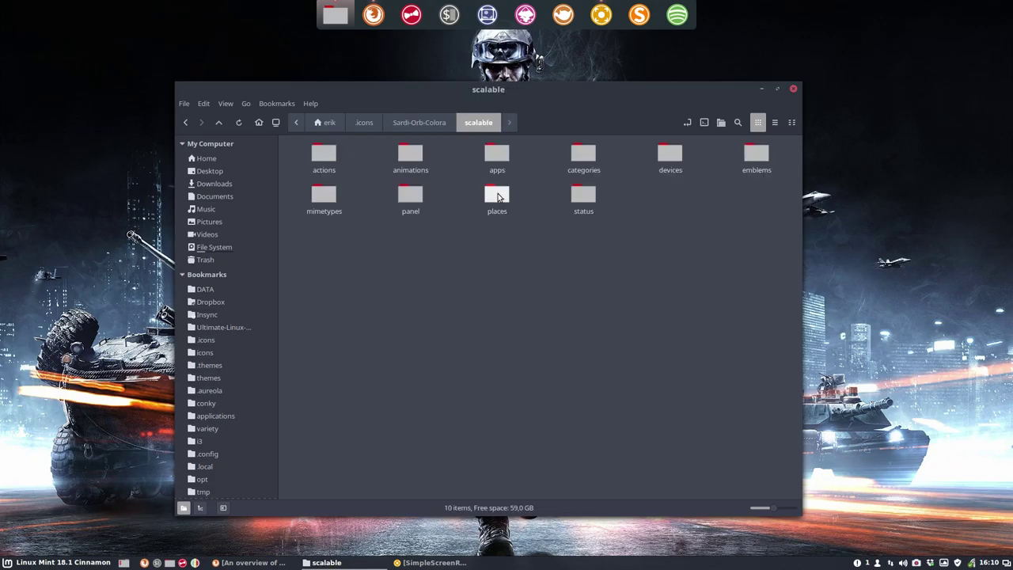
pyautogui.doubleClick(497, 154)
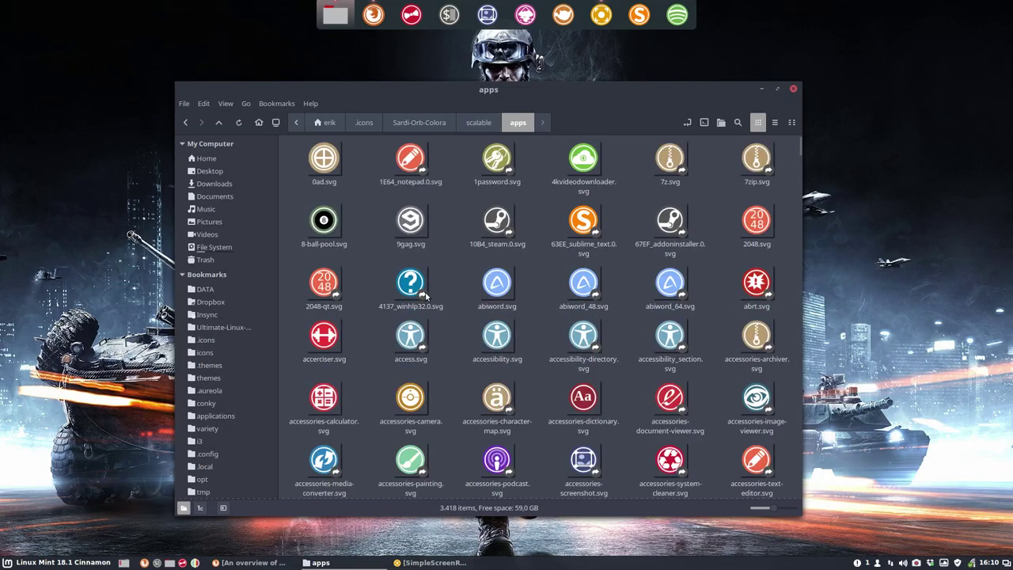
pyautogui.click(479, 124)
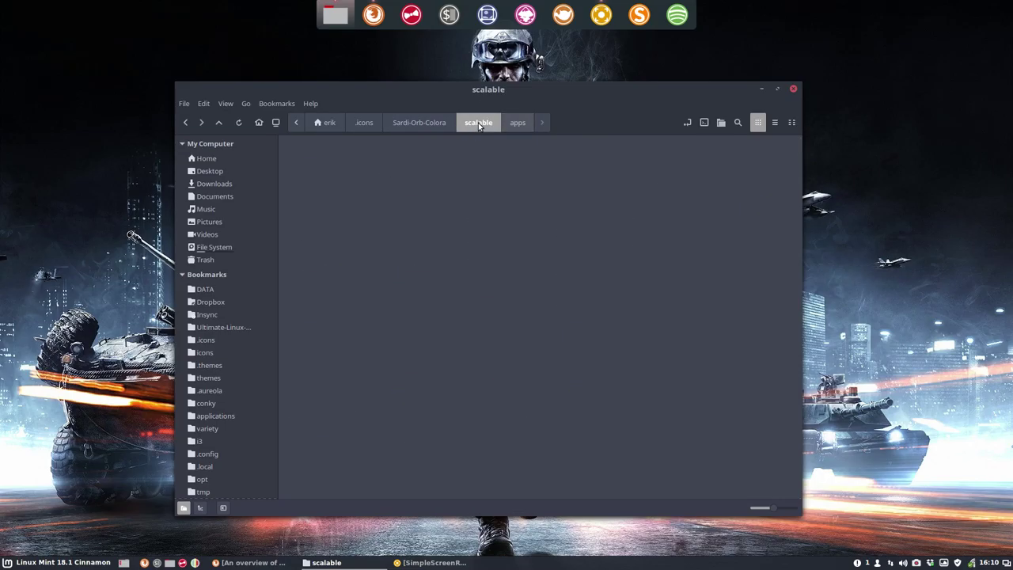
pyautogui.doubleClick(591, 155)
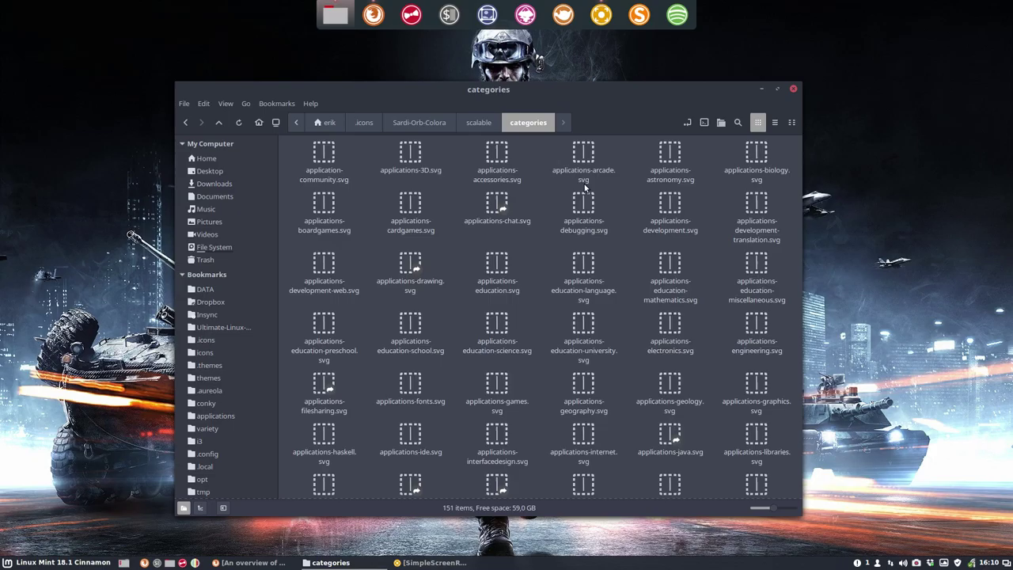
pyautogui.click(478, 126)
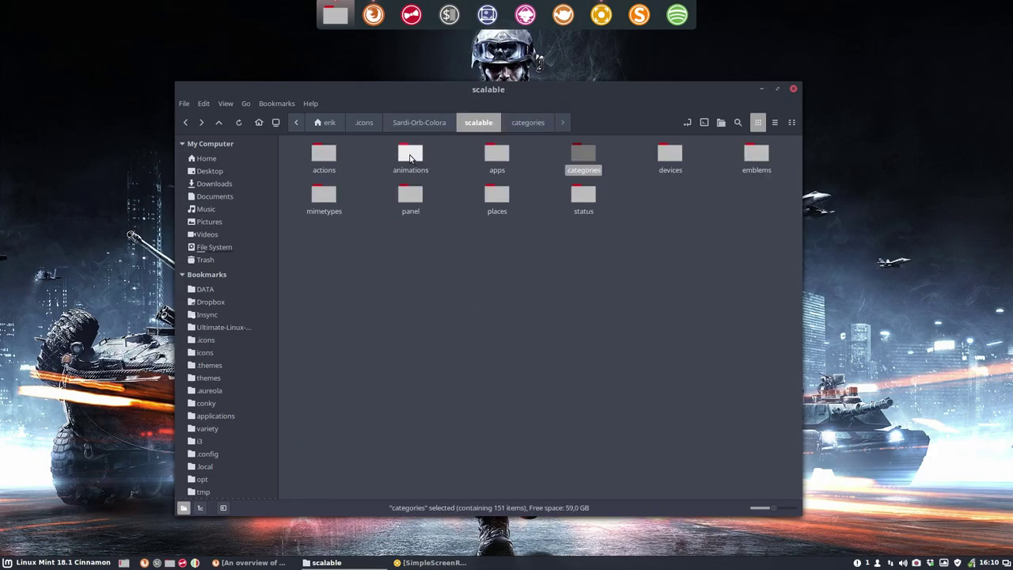
pyautogui.doubleClick(409, 156)
pyautogui.click(471, 124)
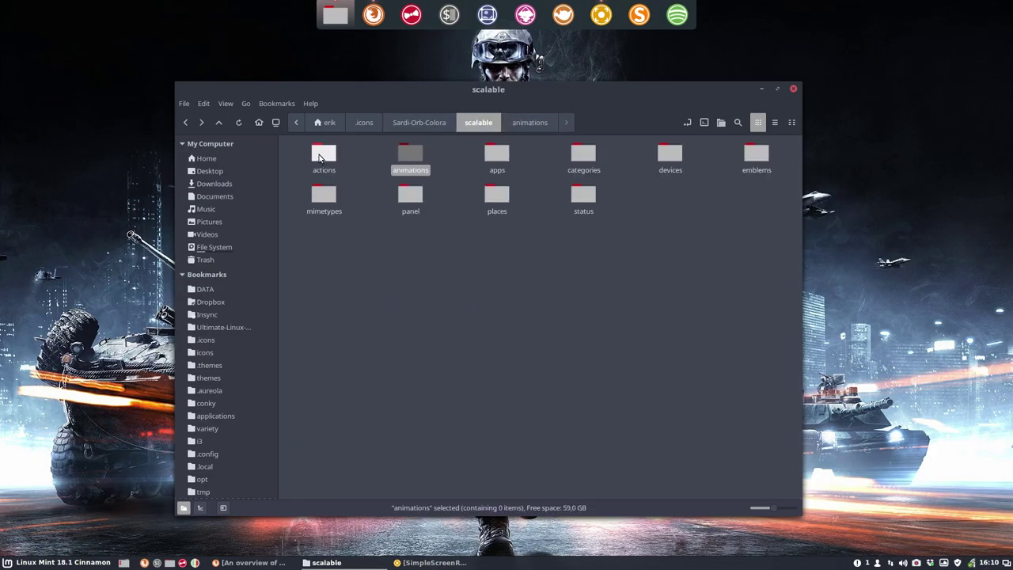
pyautogui.doubleClick(318, 152)
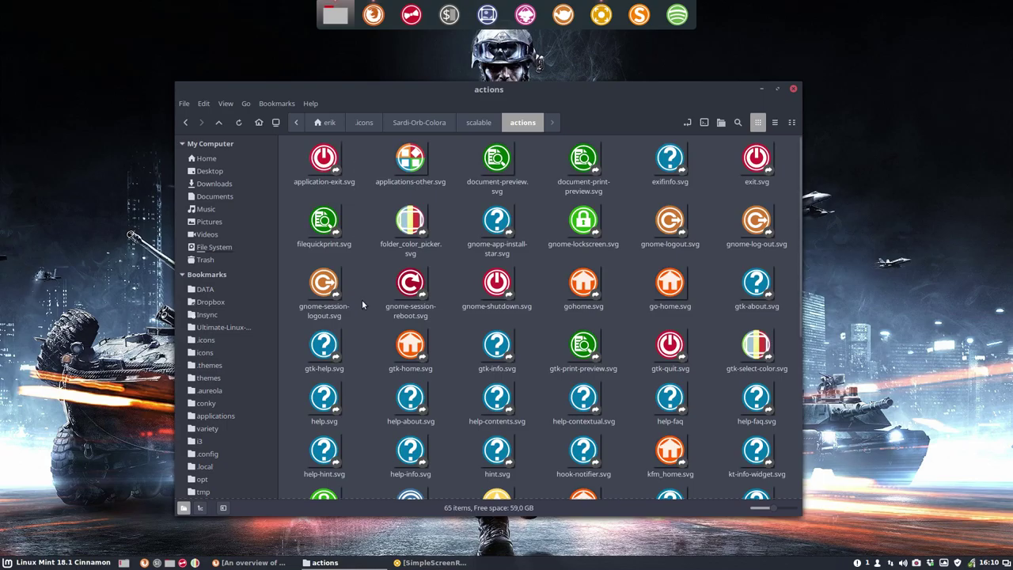
pyautogui.scroll(-5, 365, 325)
pyautogui.scroll(5, 364, 325)
pyautogui.click(419, 123)
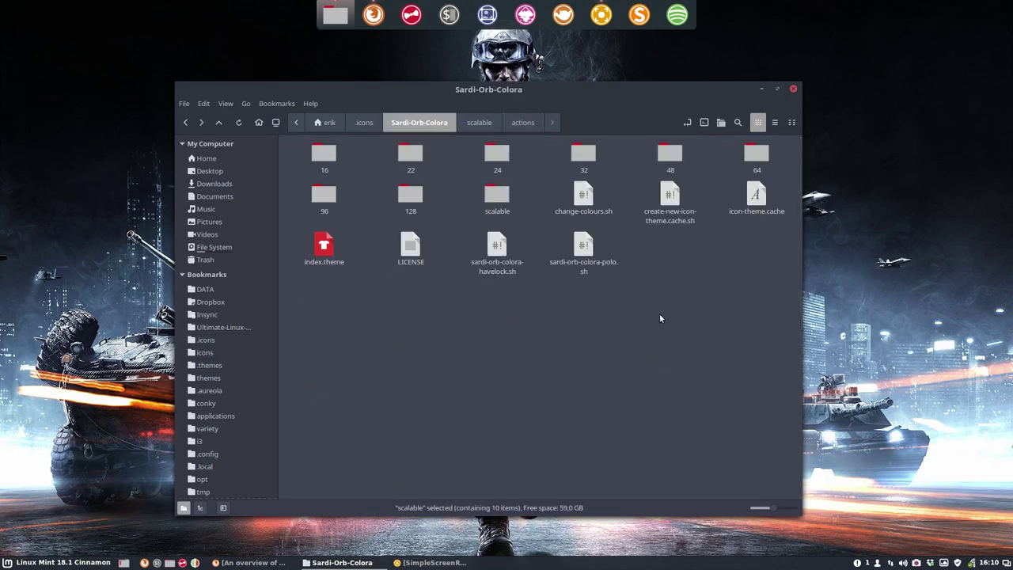
pyautogui.doubleClick(326, 251)
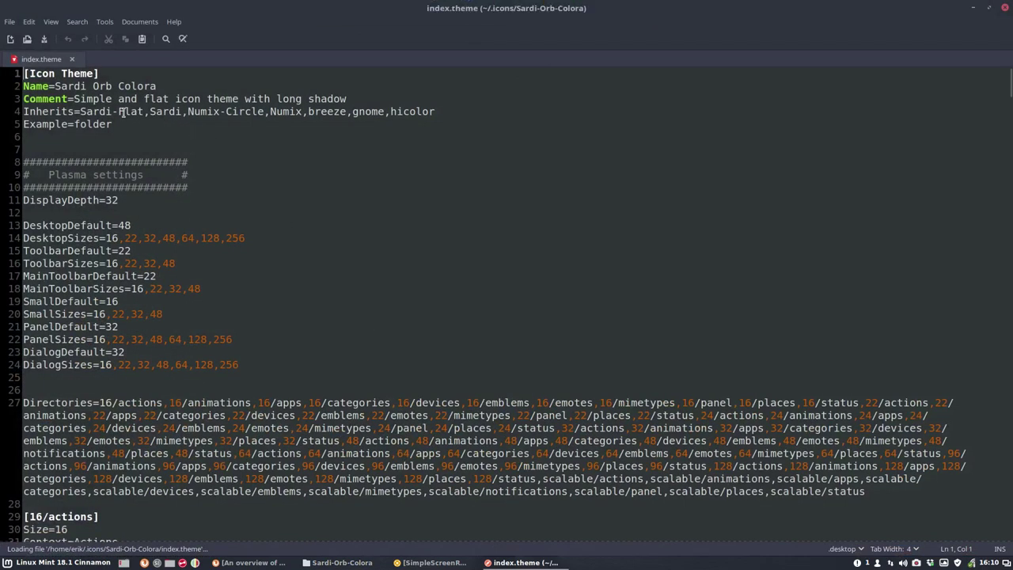
# Highlight Sardi-Flat on the Inherits line, then shrink Xed to reveal Nemo.
pyautogui.moveTo(81, 111); pyautogui.dragTo(143, 111)
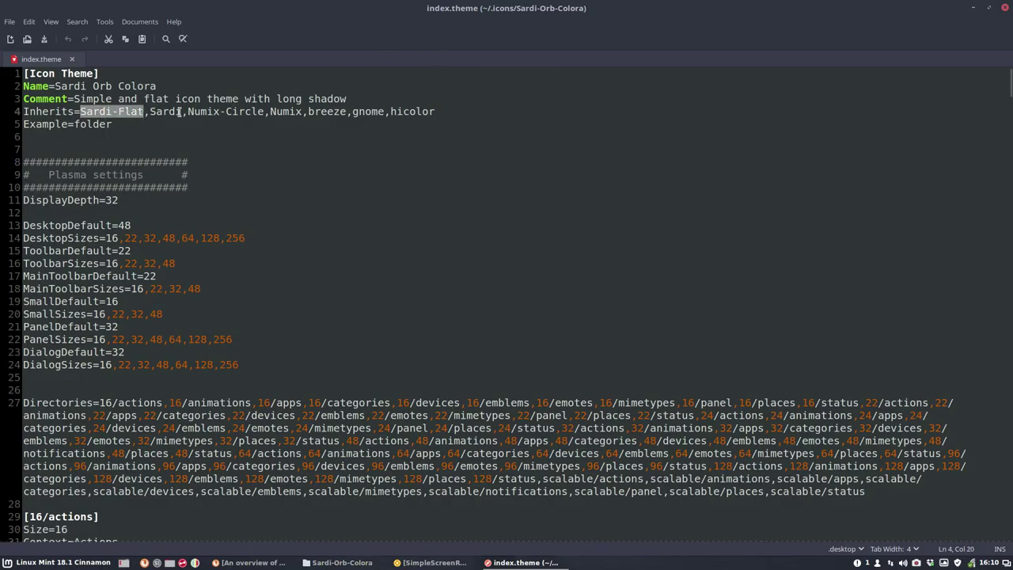
pyautogui.click(145, 113)
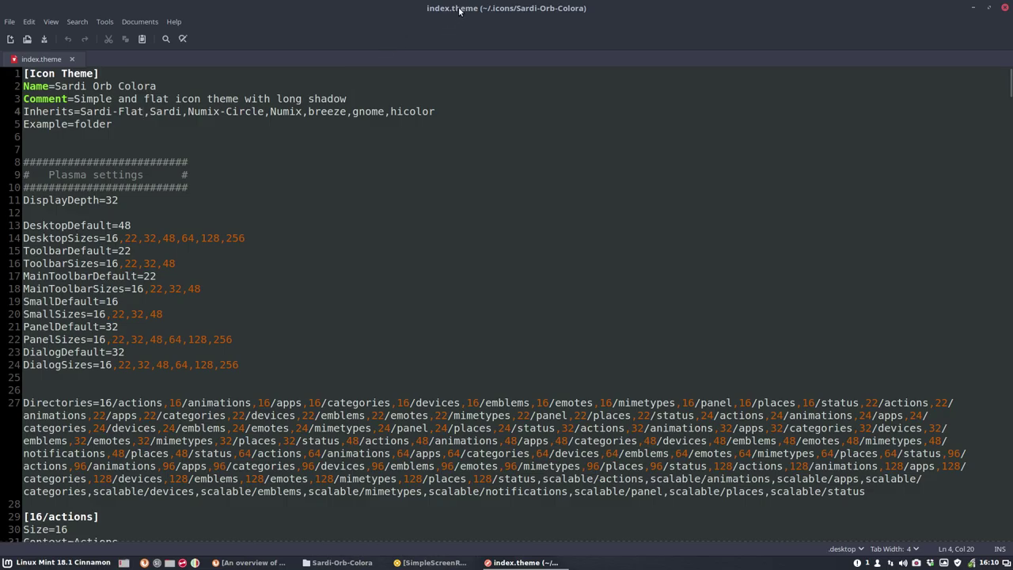
pyautogui.moveTo(458, 13)
pyautogui.mouseDown()
pyautogui.moveTo(575, 150)
pyautogui.moveTo(580, 102)
pyautogui.mouseUp()
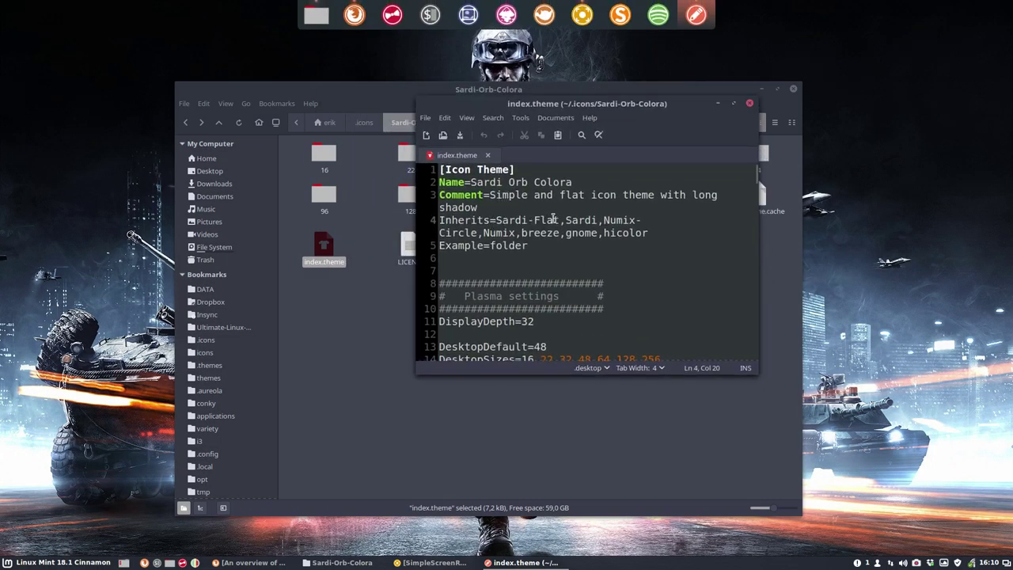
# Close Xed and paste a duplicate of Sardi-Orb-Colora in .icons.
pyautogui.click(750, 105)
pyautogui.click(506, 354)
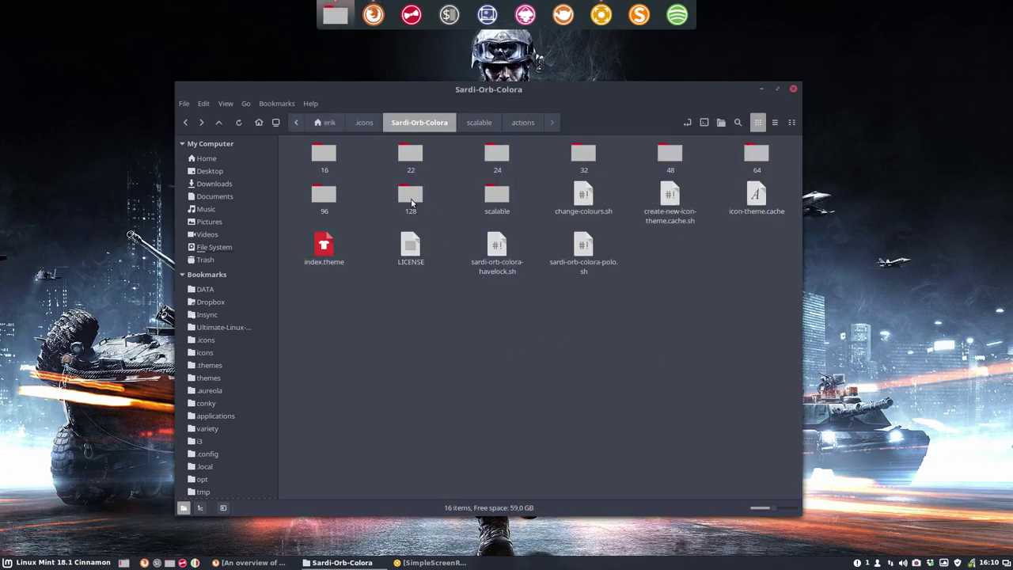
pyautogui.click(364, 122)
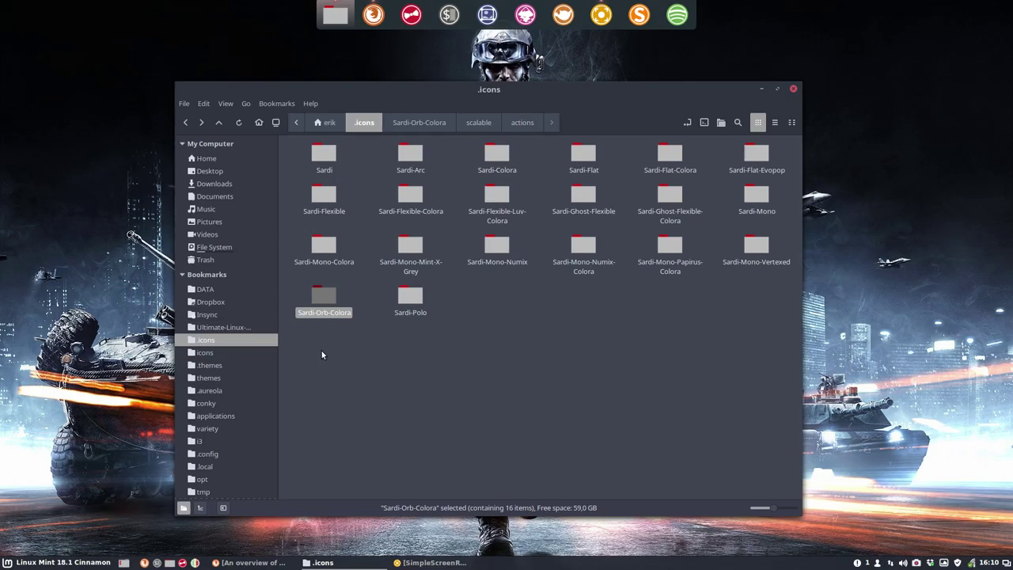
pyautogui.hotkey('ctrl', 'c')
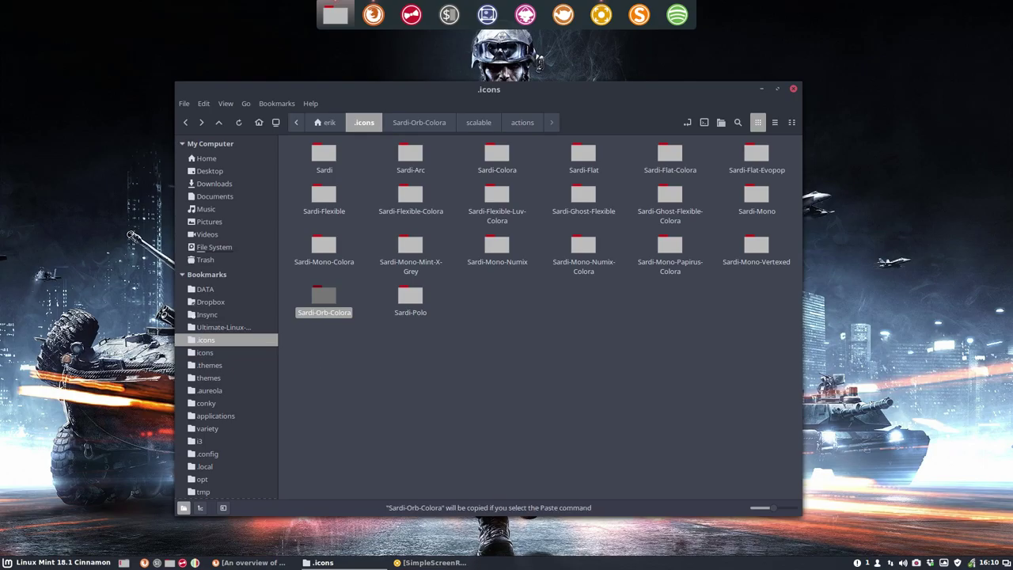
pyautogui.hotkey('ctrl', 'v')
# Rename the copied folder to Sardi-Orb-Test and open it.
pyautogui.click(411, 305)
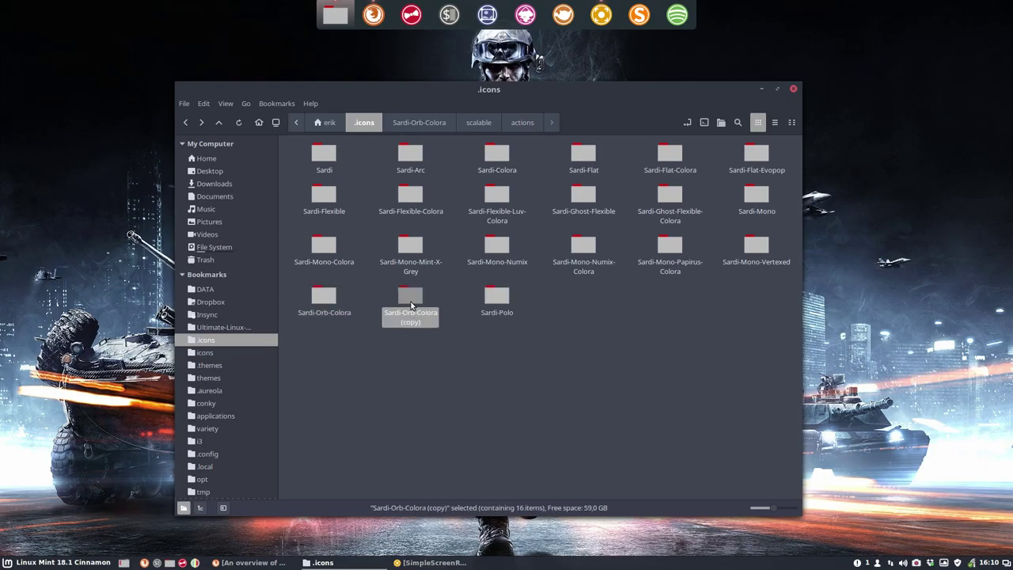
pyautogui.press('F2')
pyautogui.press('BackSpace')
pyautogui.press('BackSpace')
pyautogui.press('BackSpace')
pyautogui.press('BackSpace')
pyautogui.press('BackSpace')
pyautogui.press('BackSpace')
pyautogui.press('BackSpace')
pyautogui.press('BackSpace')
pyautogui.press('BackSpace')
pyautogui.press('BackSpace')
pyautogui.press('BackSpace')
pyautogui.press('BackSpace')
pyautogui.write('Test')
pyautogui.press('Return')
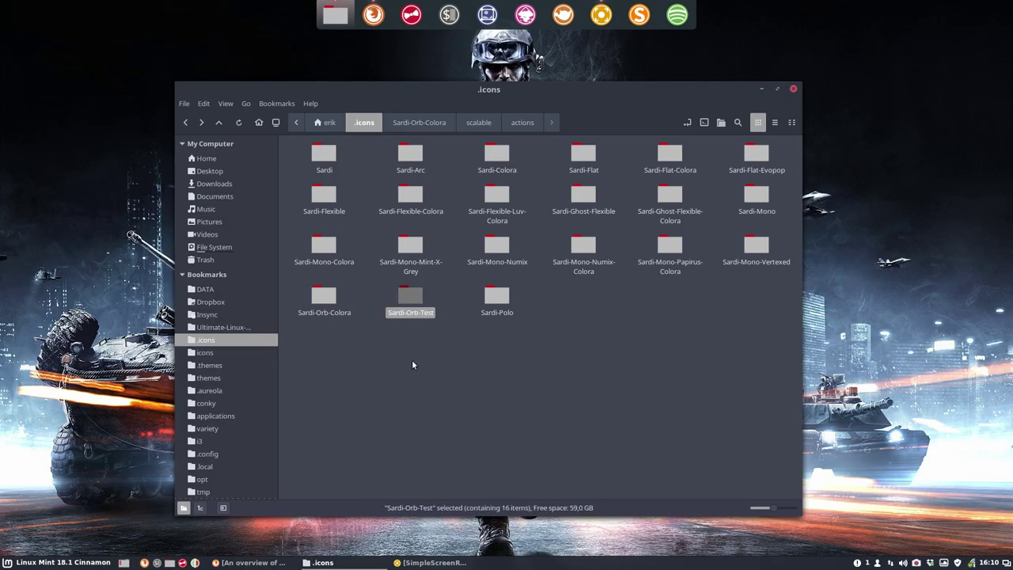
pyautogui.doubleClick(410, 301)
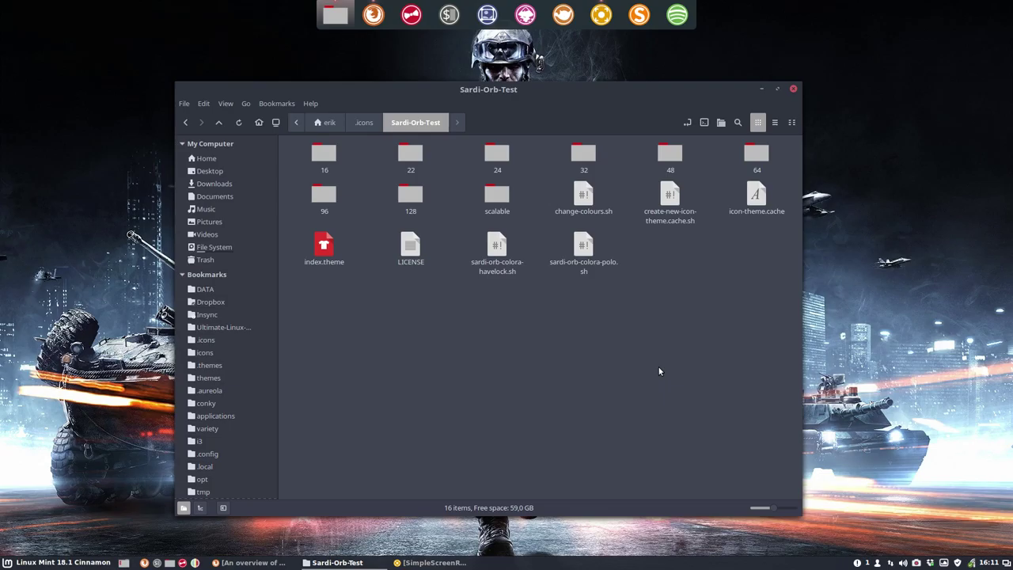
# Open Sardi-Orb-Test's index.theme and change the Name to Sardi Orb Test.
pyautogui.doubleClick(324, 245)
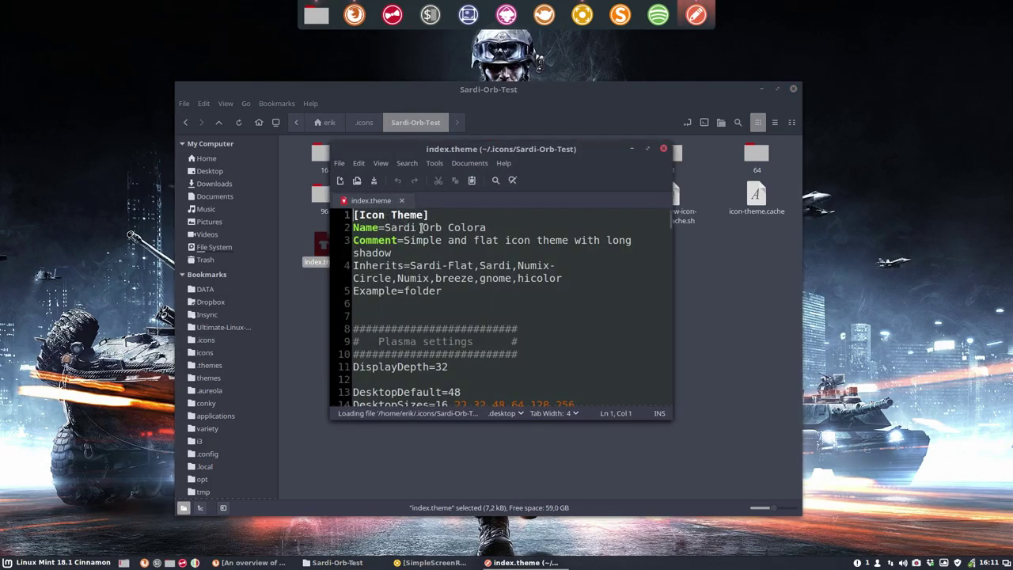
pyautogui.moveTo(422, 228); pyautogui.dragTo(504, 230)
pyautogui.click(496, 229)
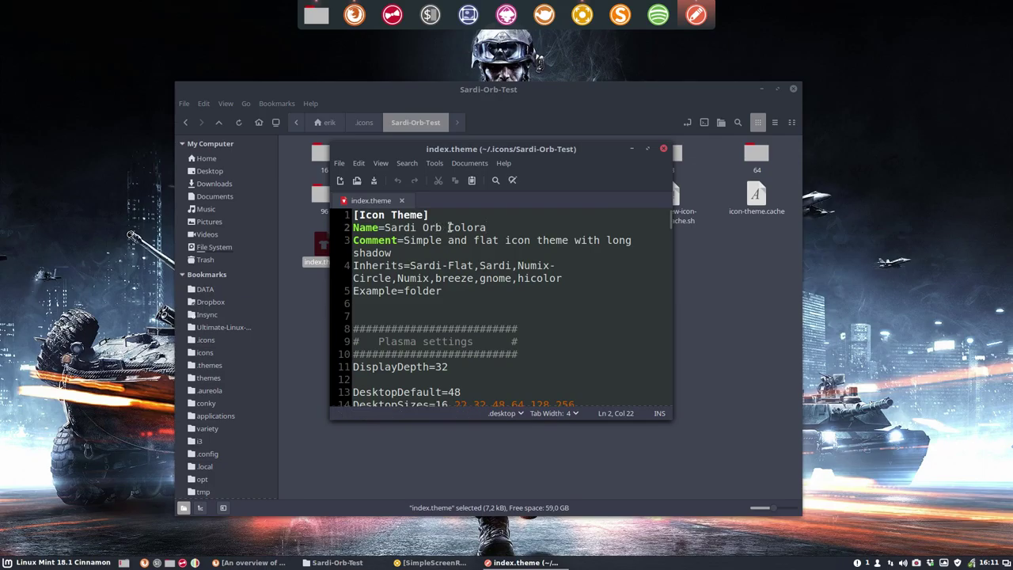
pyautogui.doubleClick(497, 229)
pyautogui.write('Test')
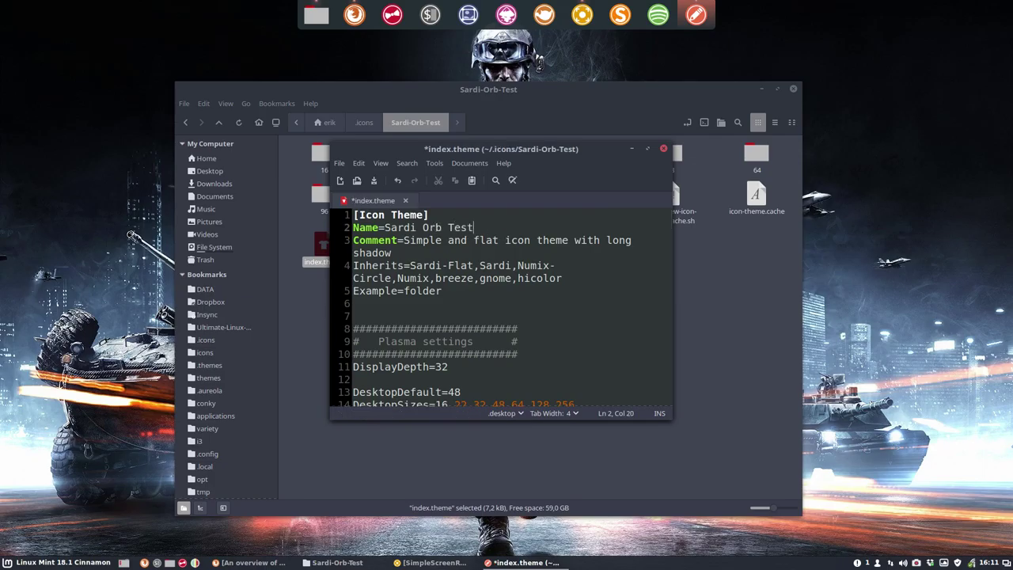
# Remove Sardi-Flat from the Inherits line, save and close the file.
pyautogui.doubleClick(536, 149)
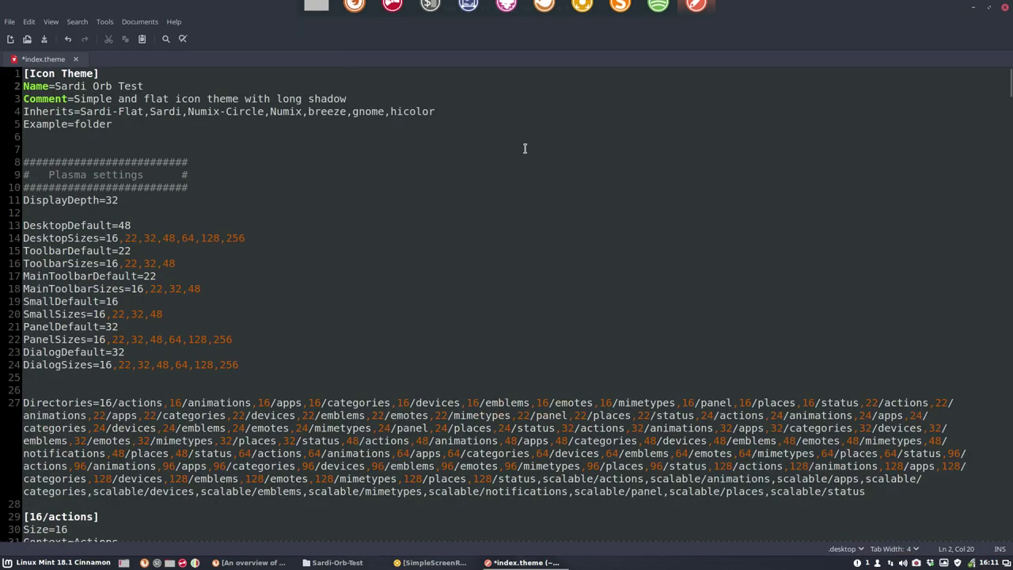
pyautogui.moveTo(81, 112); pyautogui.dragTo(151, 114)
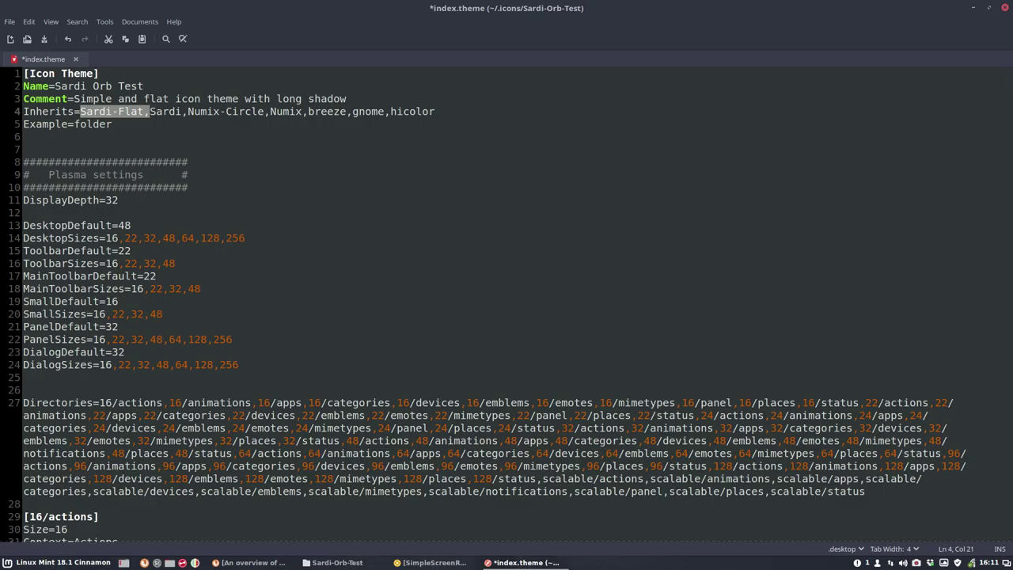
pyautogui.press('Delete')
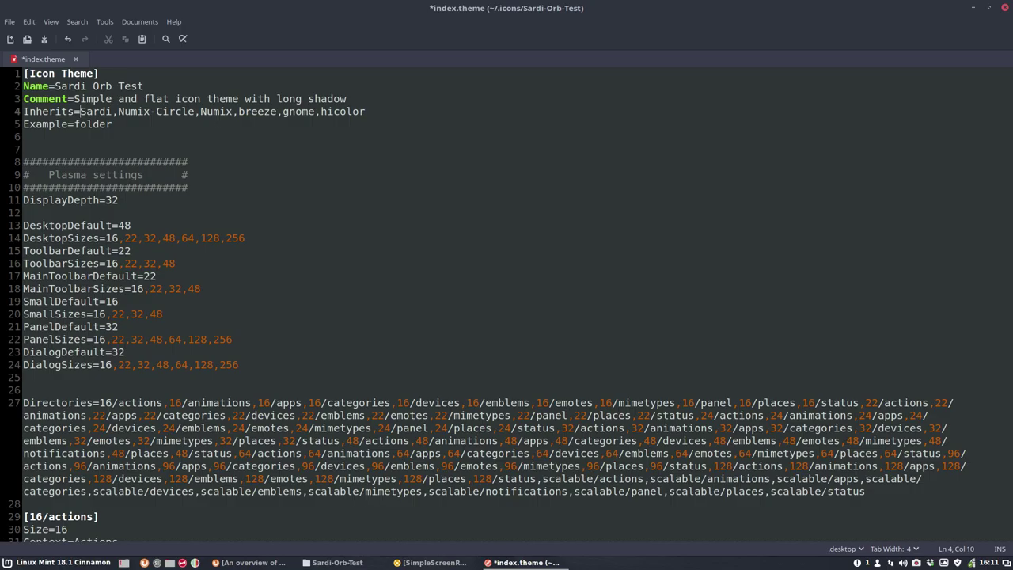
pyautogui.hotkey('ctrl', 's')
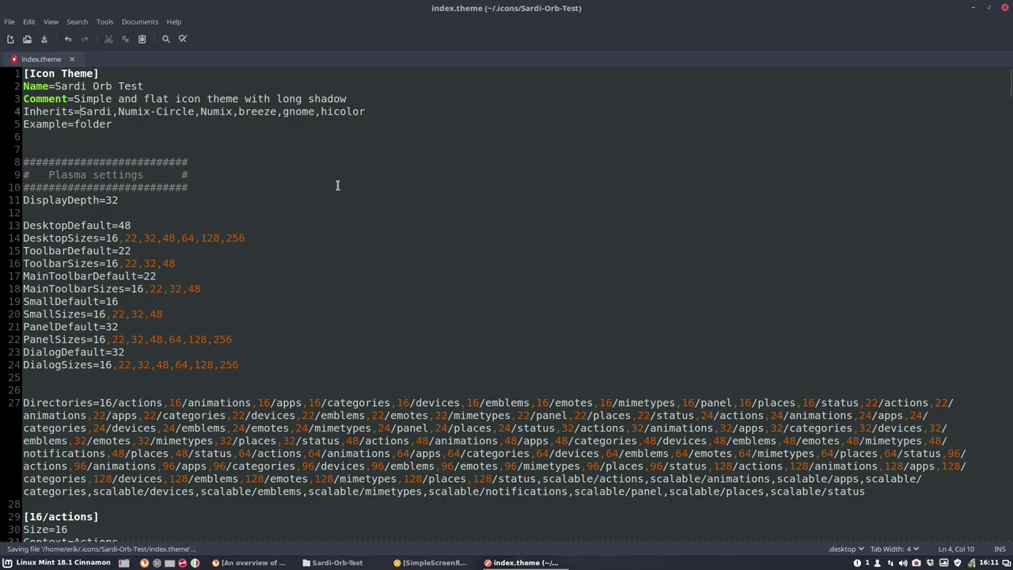
pyautogui.click(1003, 7)
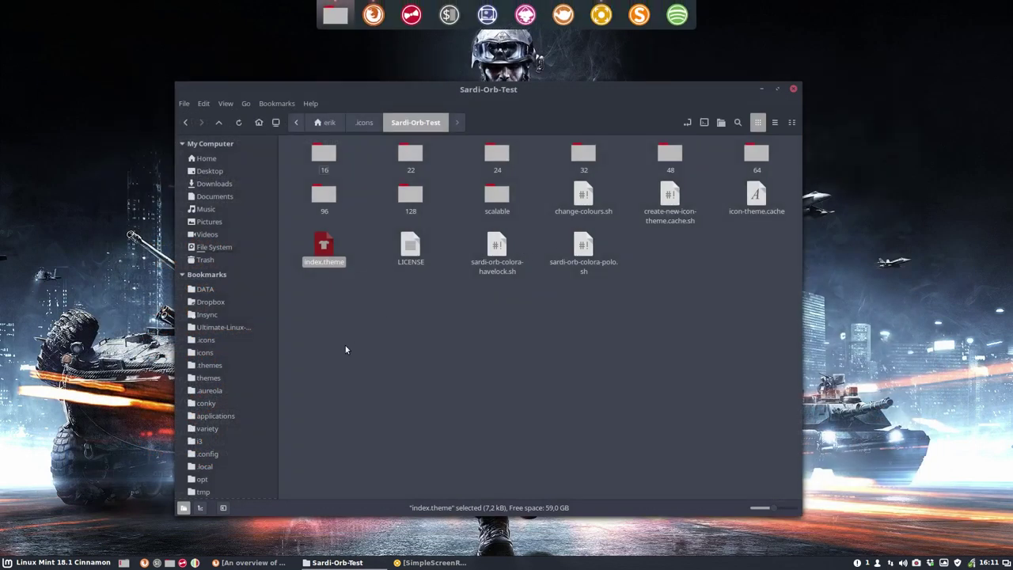
# Rebuild the icon cache by running create-new-icon-theme.cache.sh in a terminal.
pyautogui.click(390, 330)
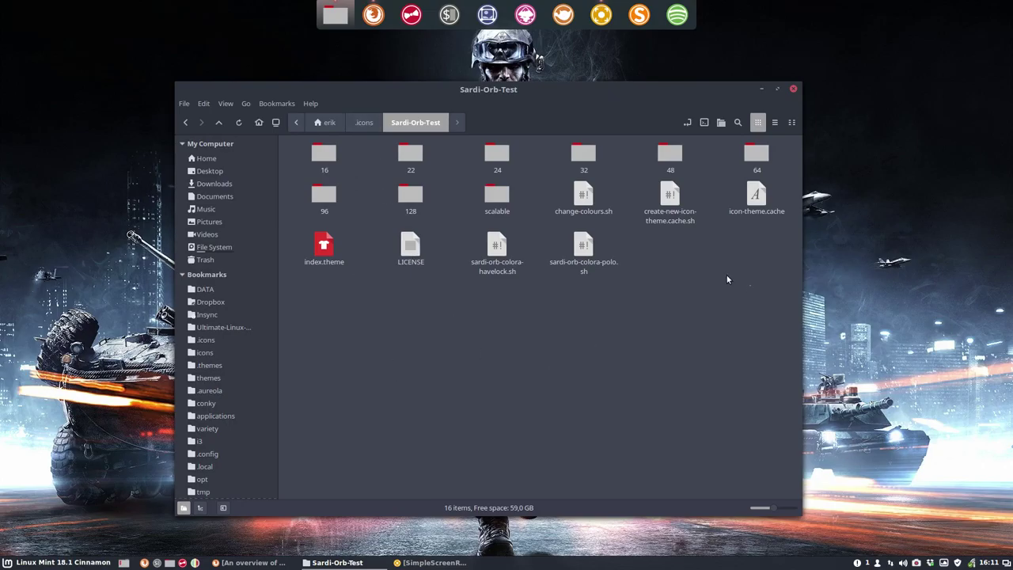
pyautogui.click(673, 203)
pyautogui.doubleClick(672, 202)
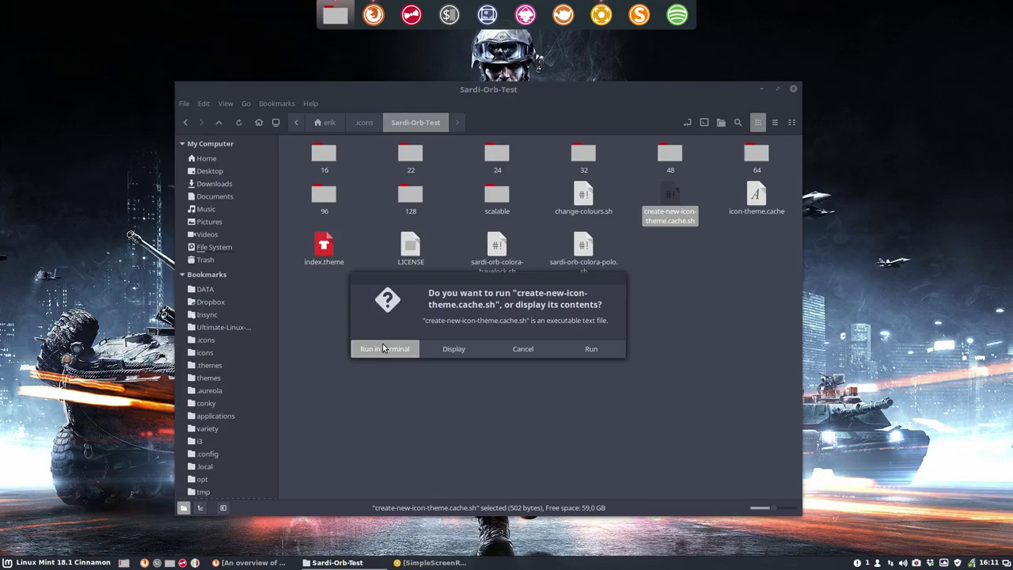
pyautogui.click(384, 346)
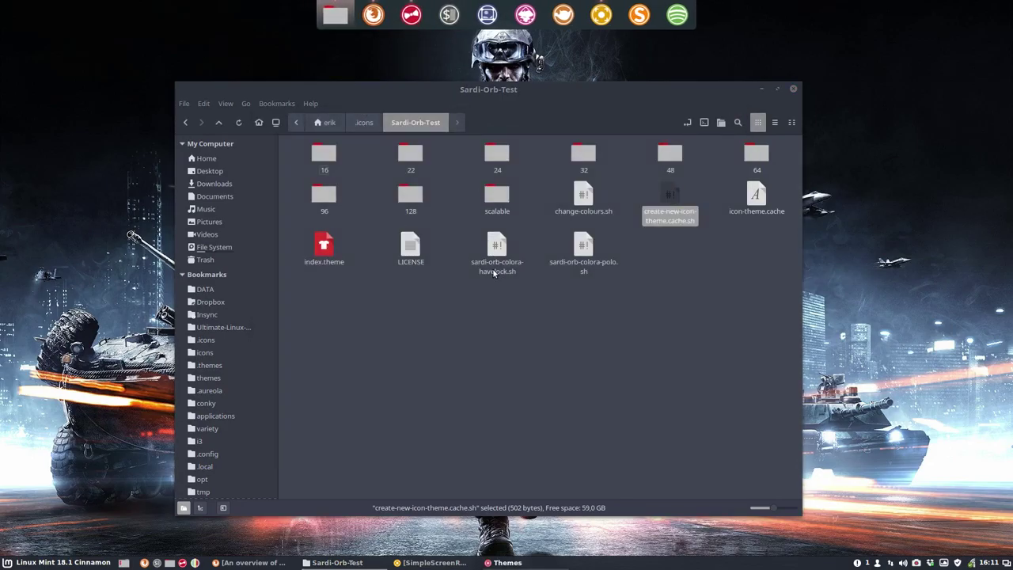
# Select Sardi-Orb-Test as the Cinnamon icon theme and bring Nemo forward.
pyautogui.click(610, 250)
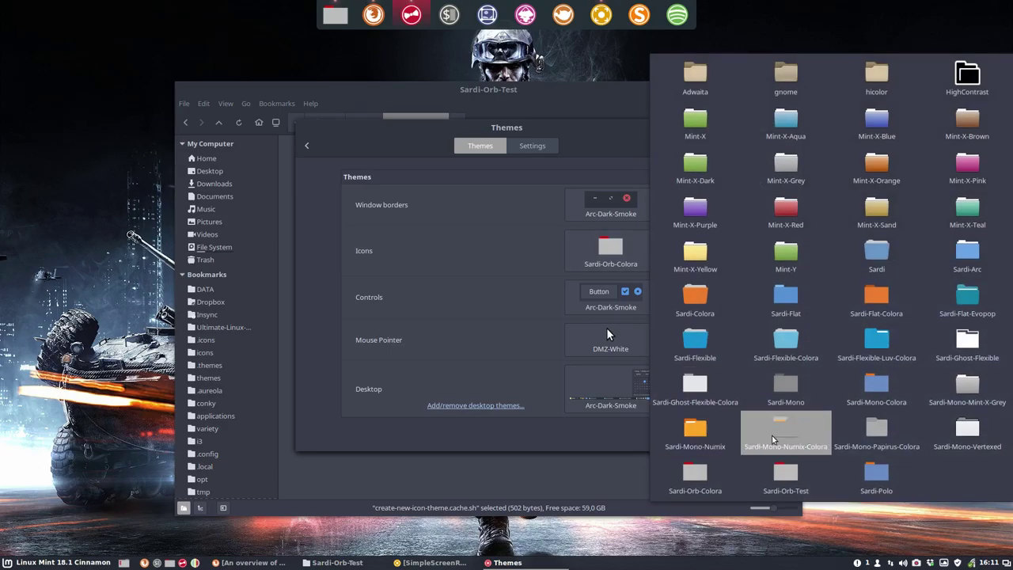
pyautogui.click(785, 478)
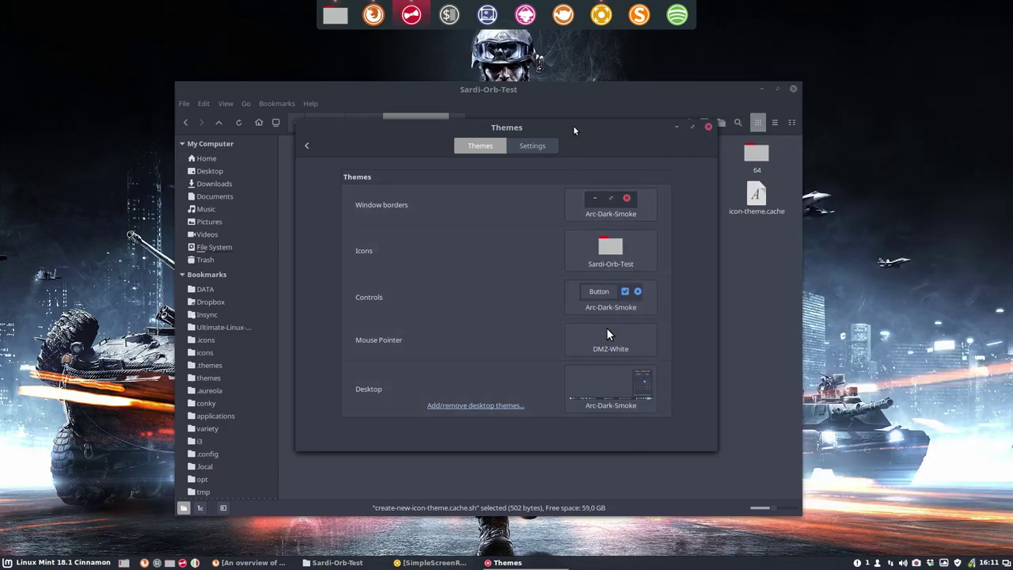
pyautogui.moveTo(596, 129); pyautogui.dragTo(780, 199)
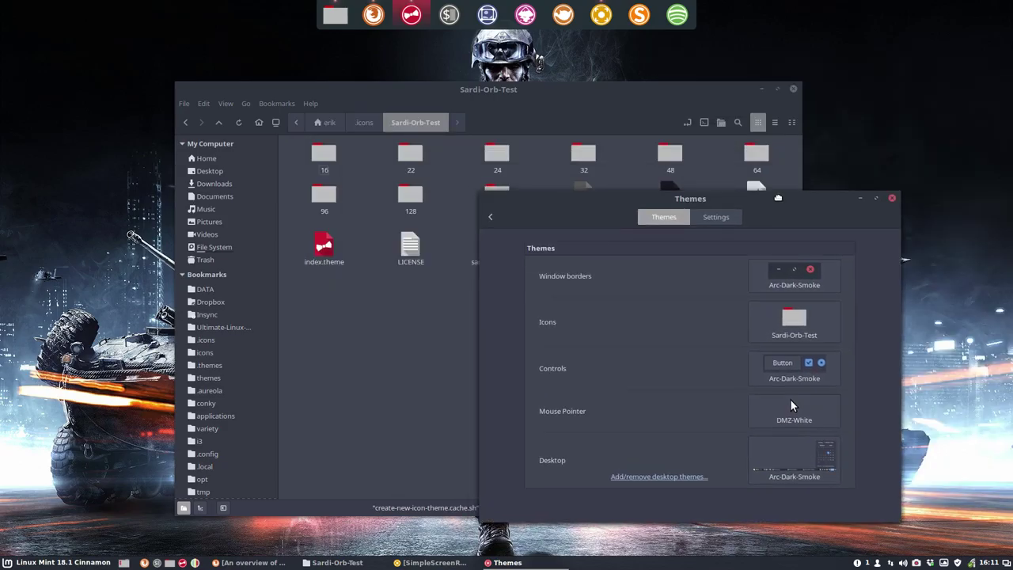
pyautogui.click(326, 354)
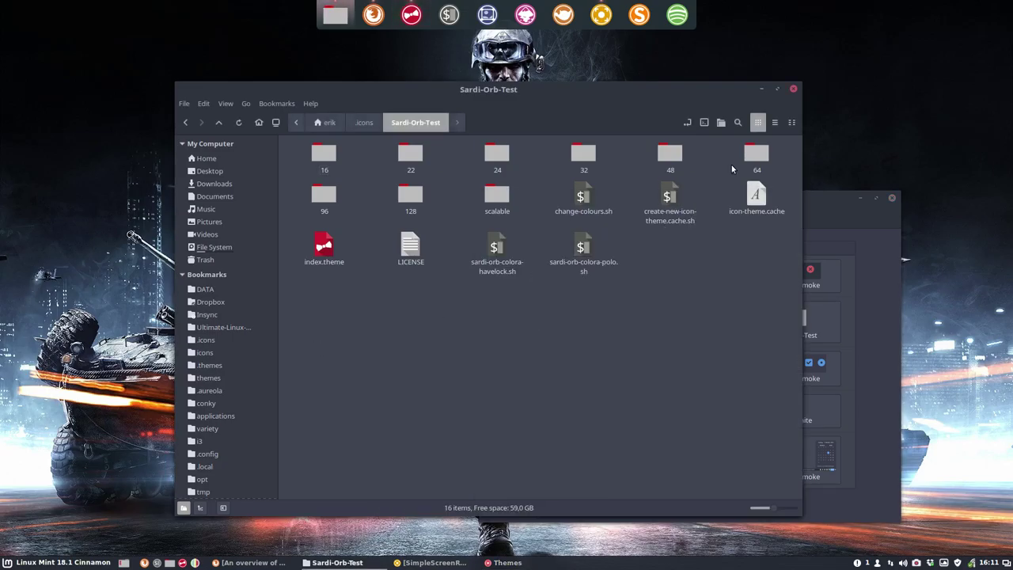
pyautogui.click(49, 564)
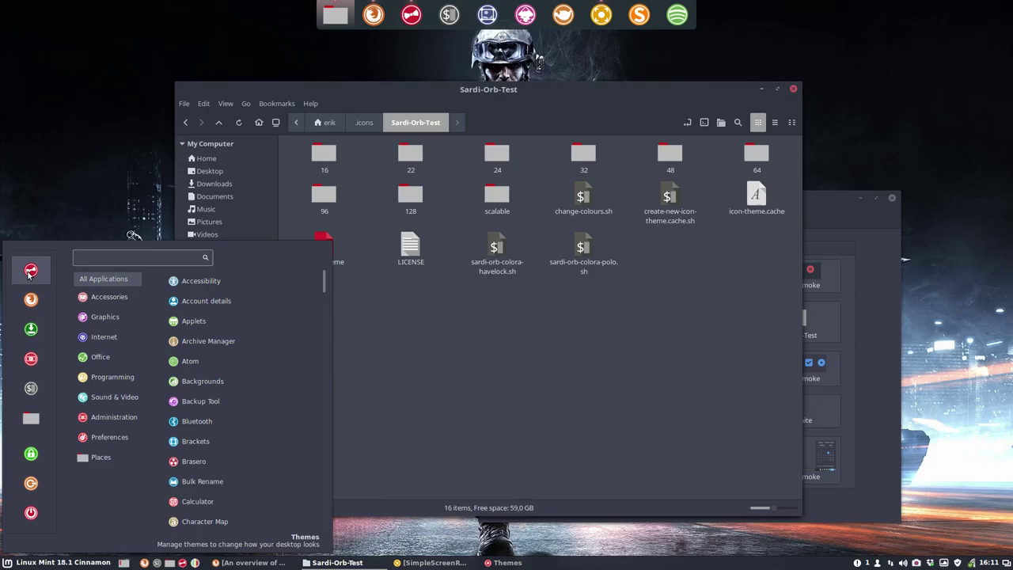
pyautogui.moveTo(100, 456)
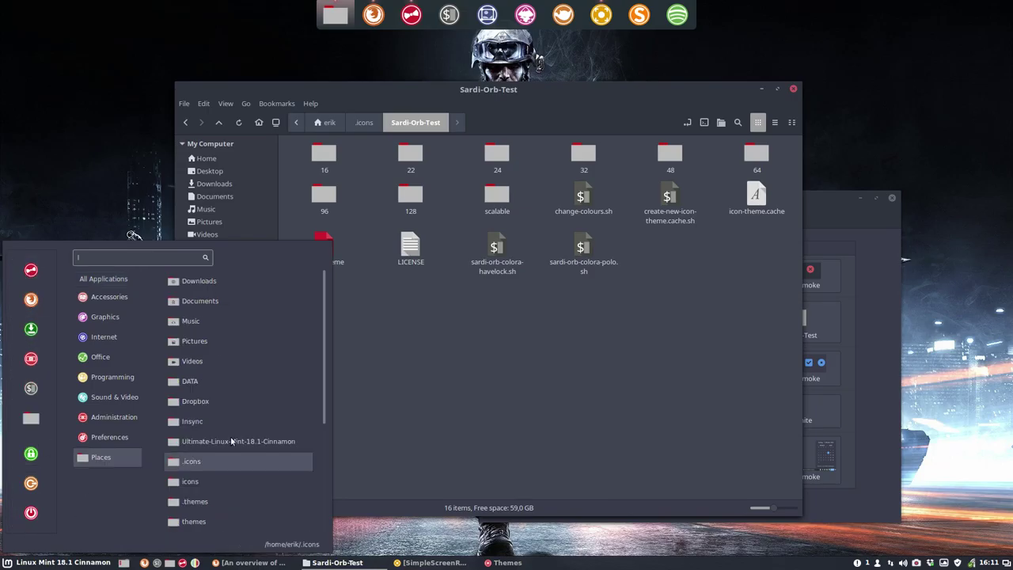
# Dismiss the menus, rearrange windows, and open Sardi-Orb-Test's index.theme in Xed.
pyautogui.click(115, 163)
pyautogui.rightClick(116, 162)
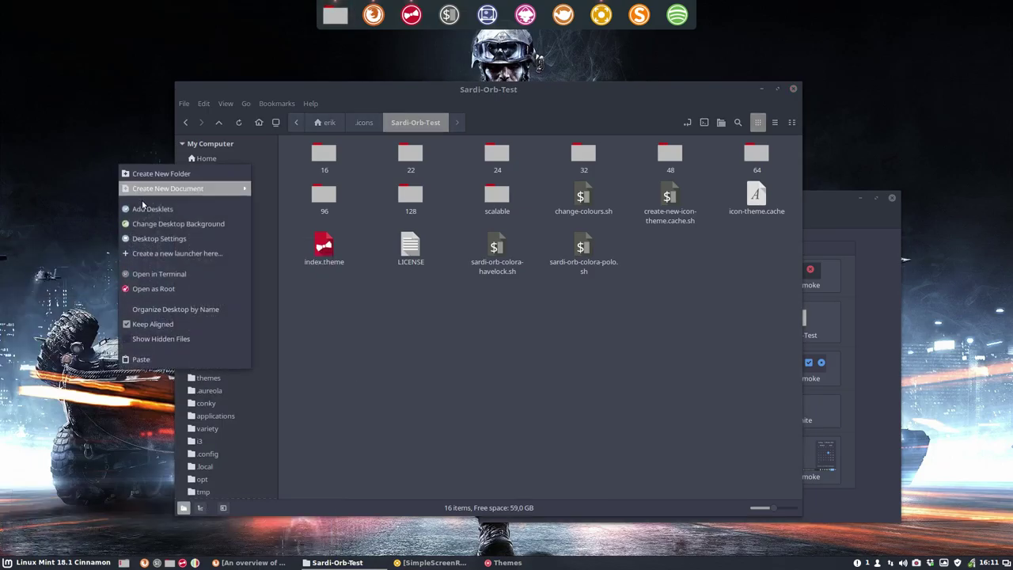
pyautogui.click(465, 388)
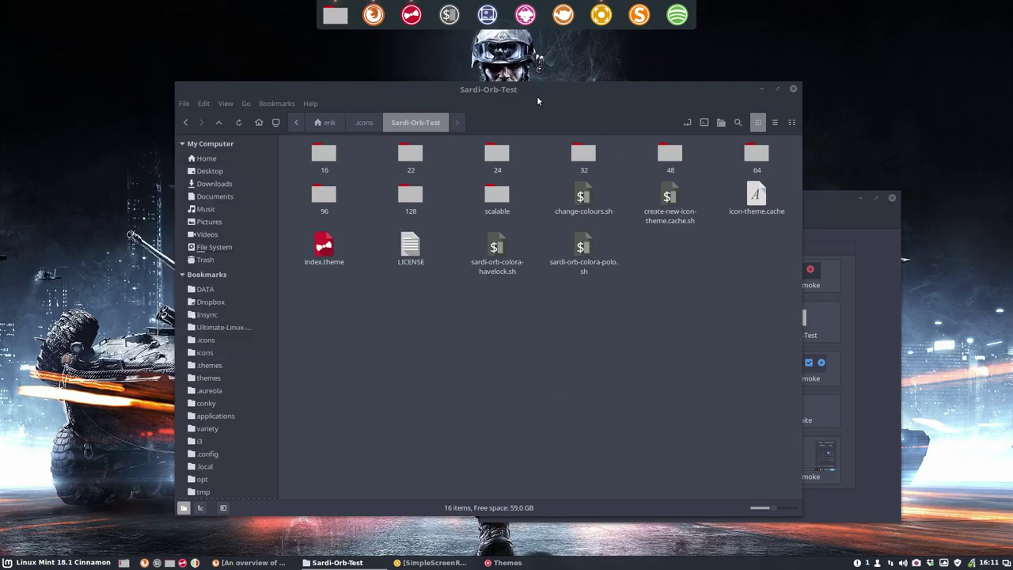
pyautogui.moveTo(531, 88); pyautogui.dragTo(365, 33)
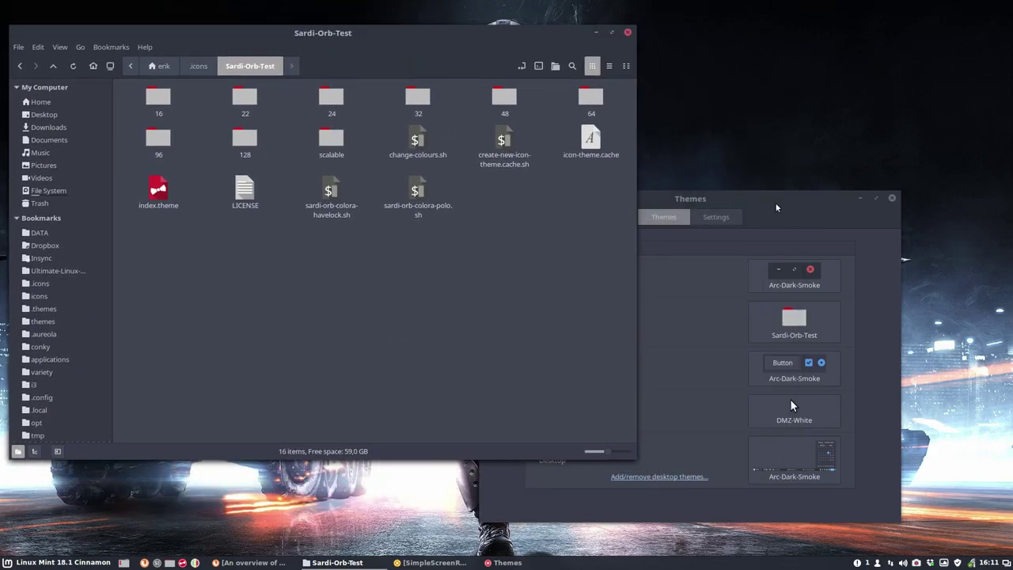
pyautogui.click(776, 207)
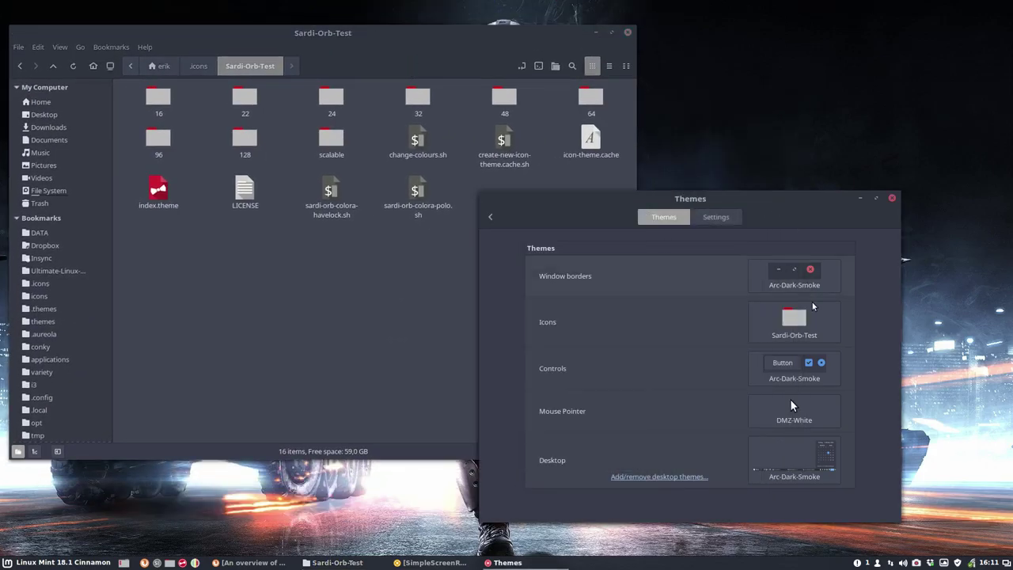
pyautogui.click(409, 289)
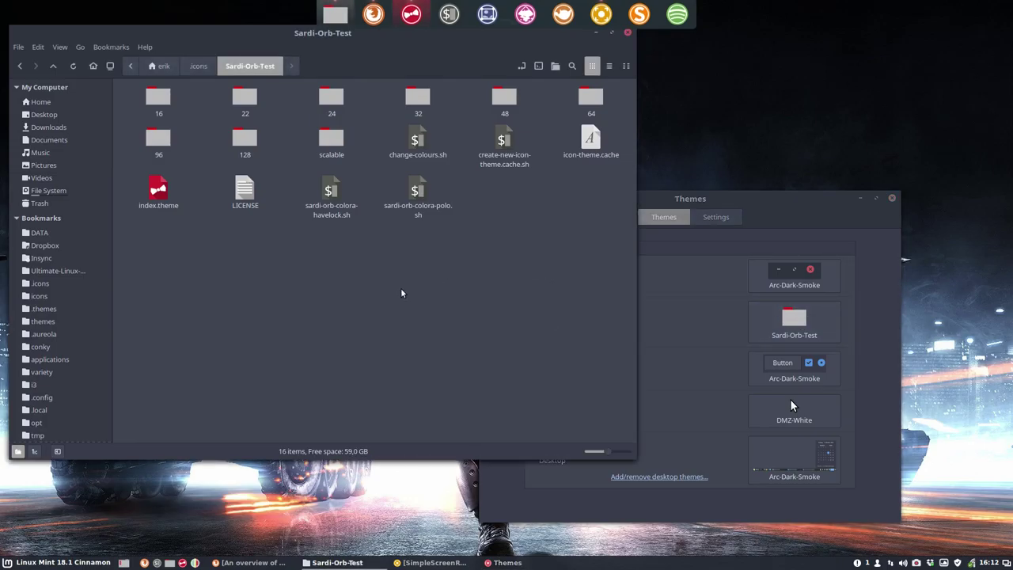
pyautogui.doubleClick(158, 188)
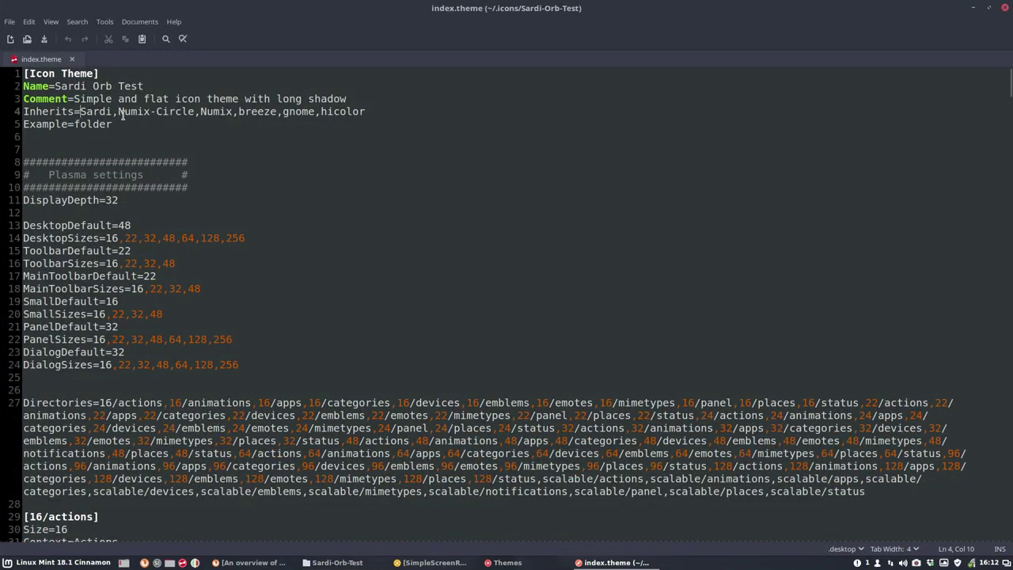
# Check the Sardi entry on the Inherits line, close index.theme unchanged, open scalable.
pyautogui.doubleClick(121, 111)
pyautogui.click(414, 111)
pyautogui.click(1001, 7)
pyautogui.moveTo(366, 37)
pyautogui.mouseDown()
pyautogui.moveTo(531, 71)
pyautogui.moveTo(394, 53)
pyautogui.mouseUp()
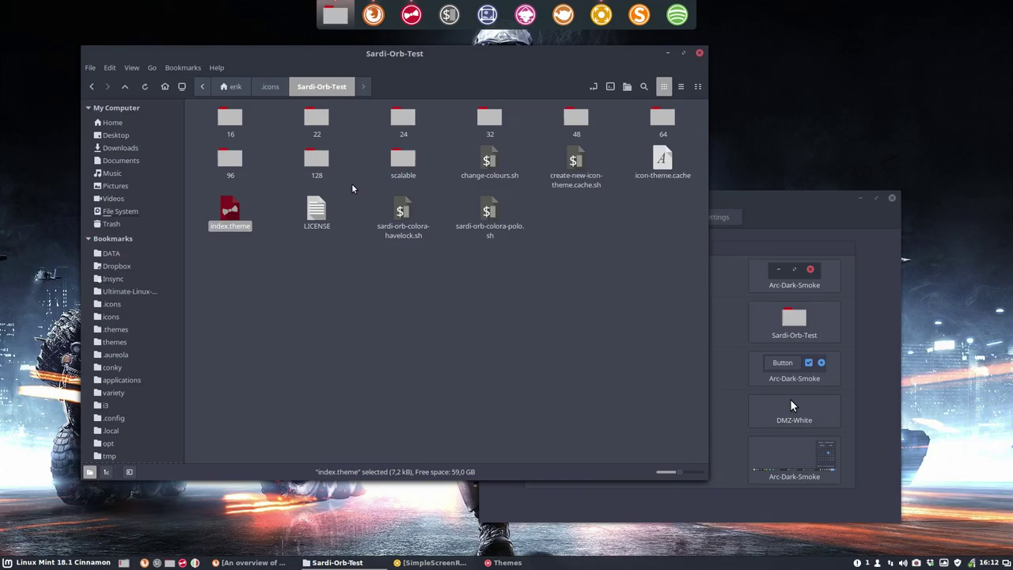
pyautogui.doubleClick(402, 162)
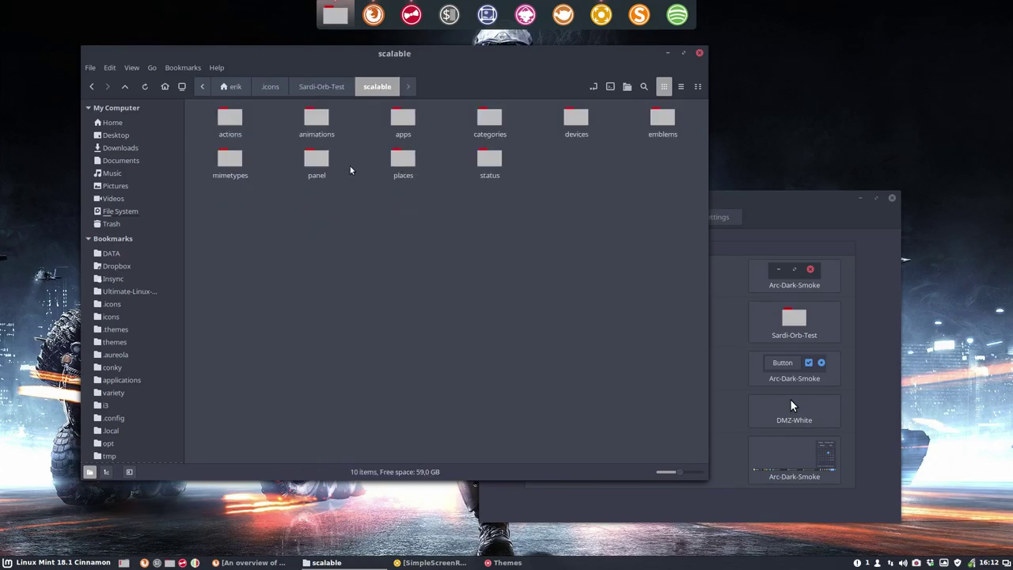
# Inspect the scalable places icons, then rename that folder to placessss.
pyautogui.doubleClick(402, 164)
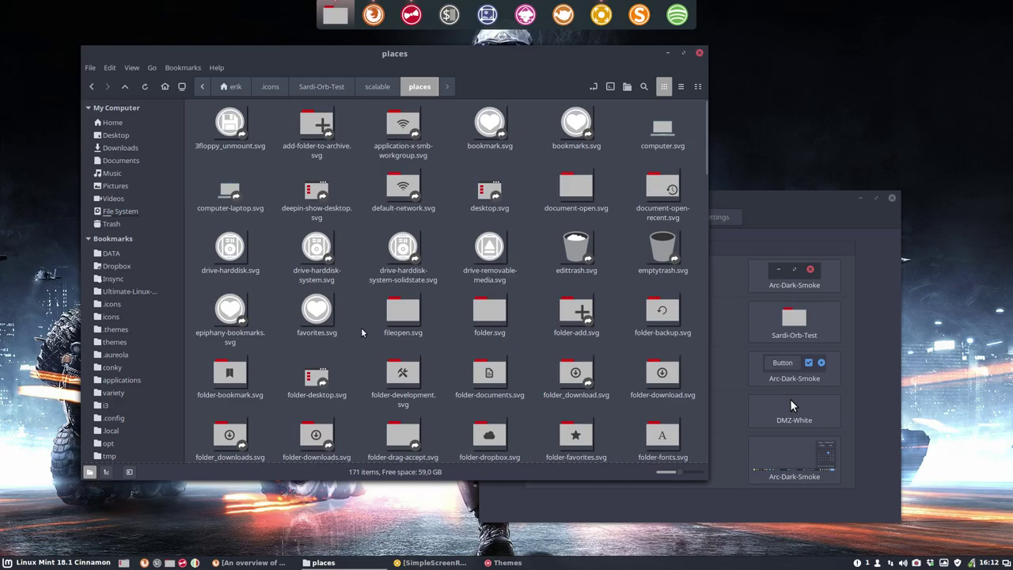
pyautogui.scroll(-5, 362, 332)
pyautogui.scroll(5, 362, 332)
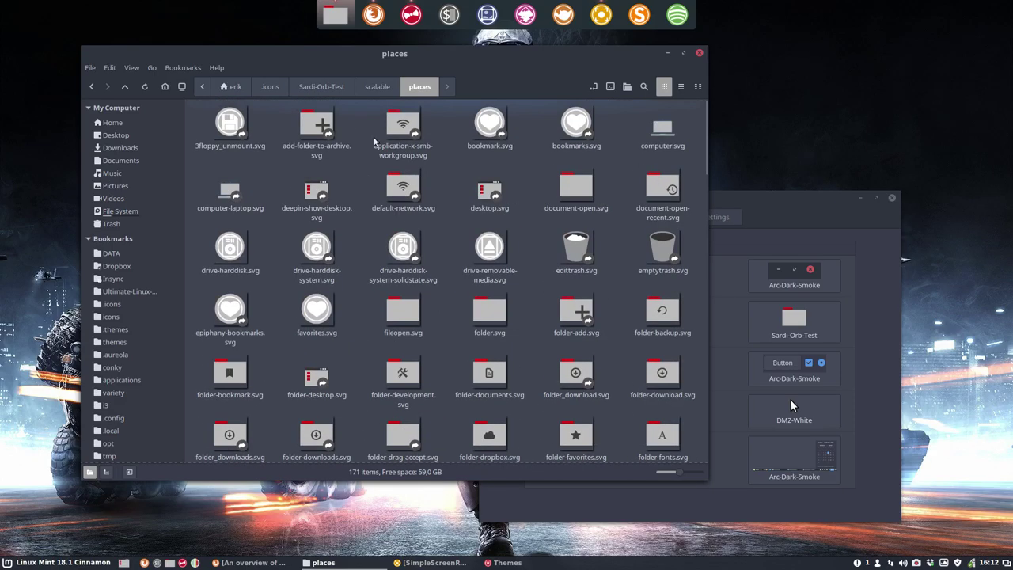
pyautogui.click(378, 87)
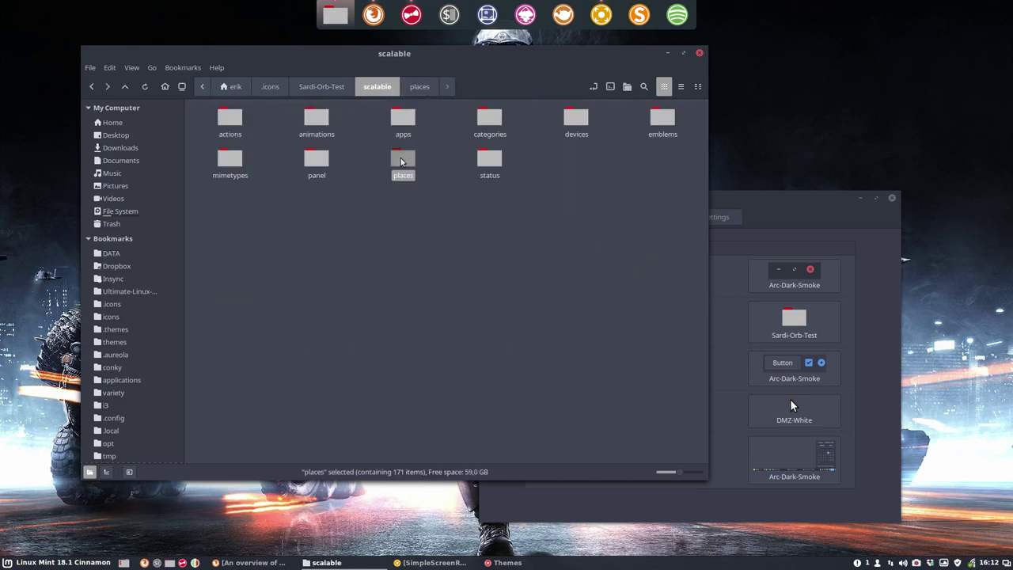
pyautogui.press('F2')
pyautogui.write('sss')
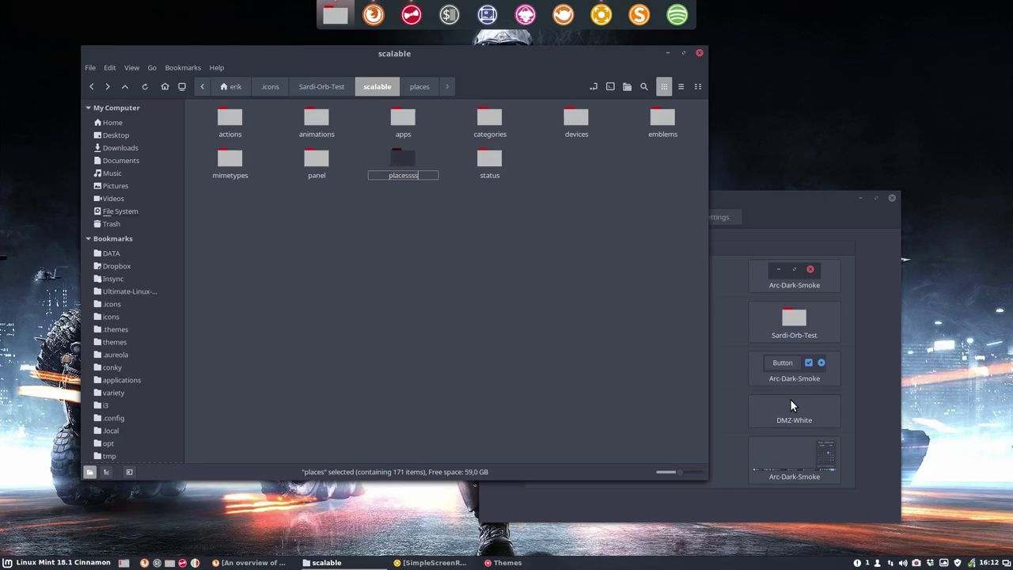
pyautogui.press('Return')
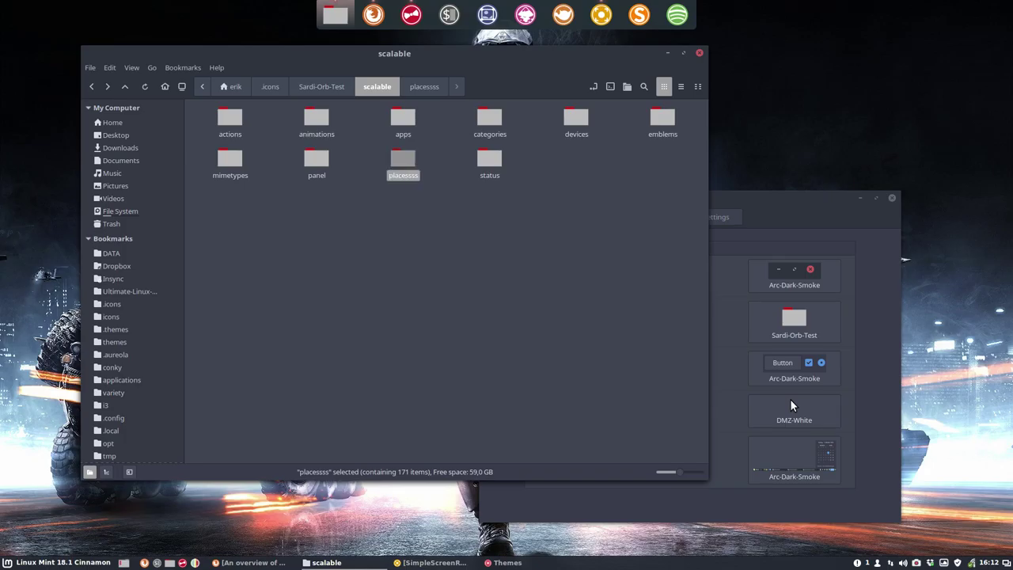
# Rebuild the Sardi-Orb-Test icon cache by running the script in a terminal.
pyautogui.click(321, 87)
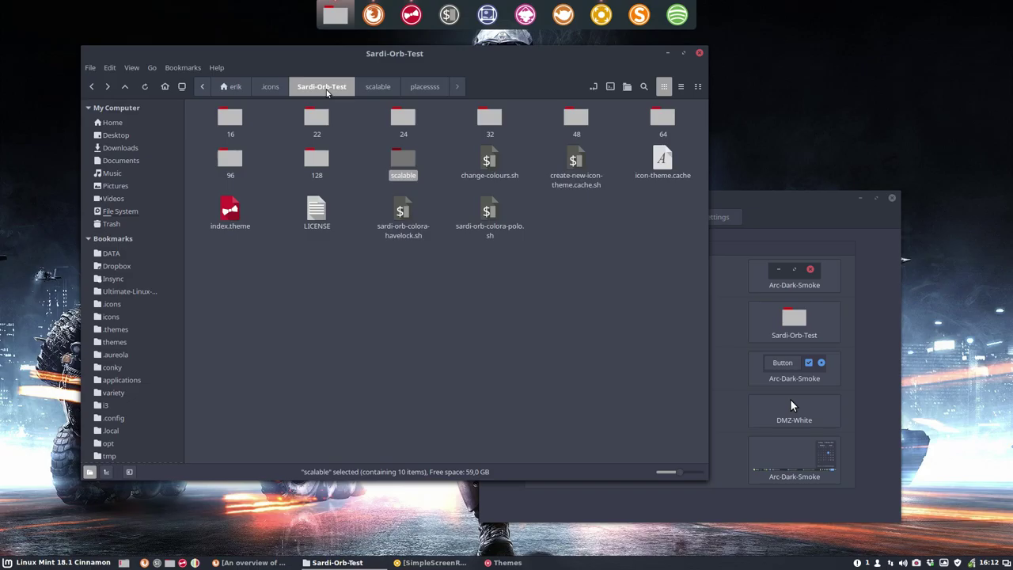
pyautogui.click(328, 260)
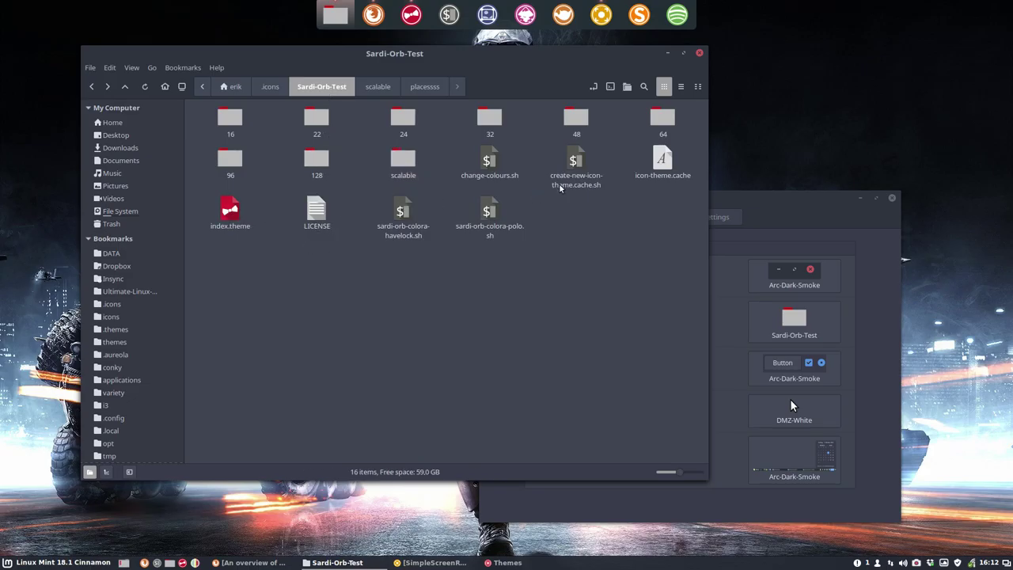
pyautogui.doubleClick(575, 162)
pyautogui.click(292, 313)
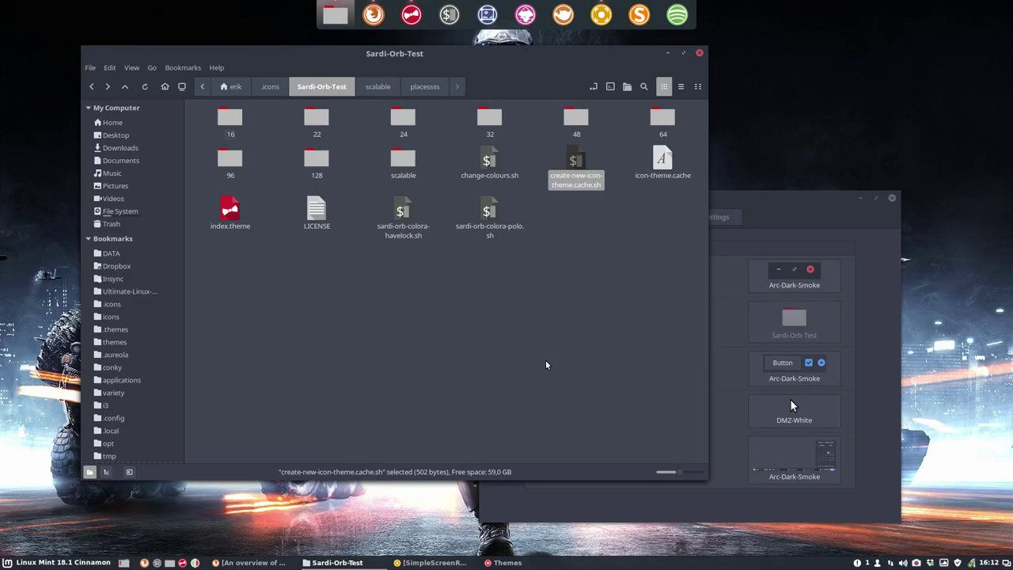
# Check the placessss folder, then return to the Sardi-Orb-Test folder and deselect.
pyautogui.doubleClick(405, 167)
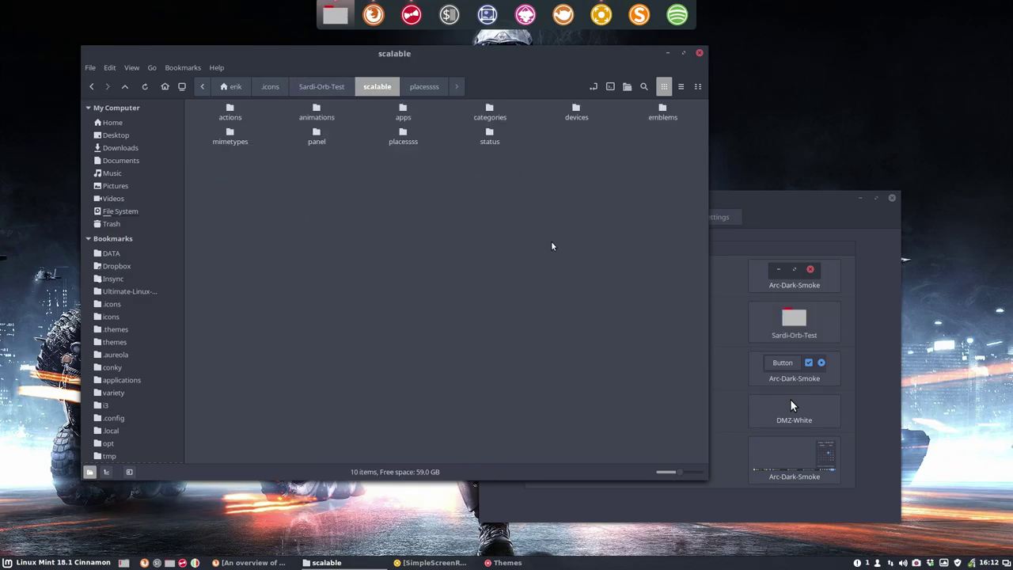
pyautogui.click(345, 90)
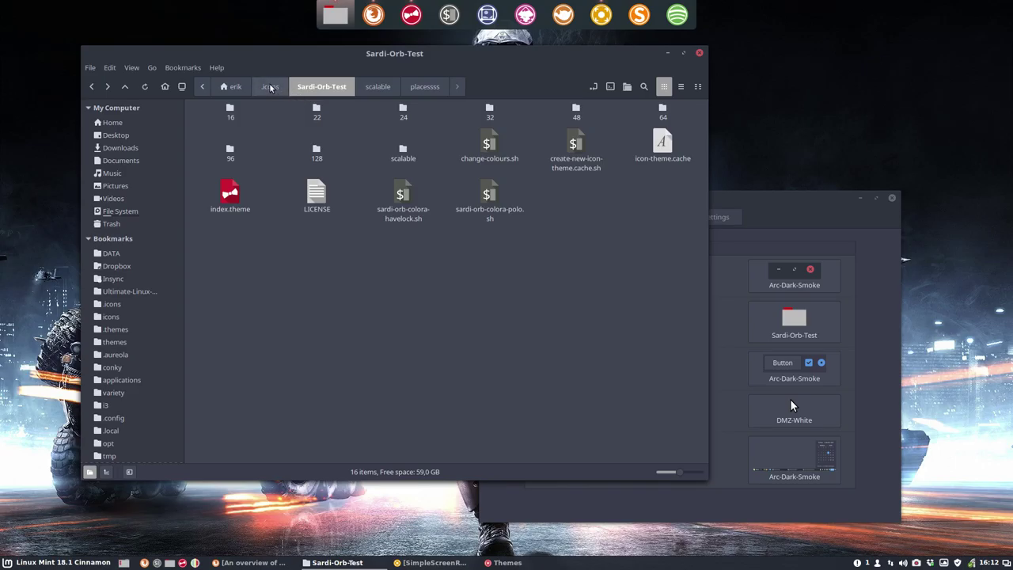
pyautogui.click(424, 87)
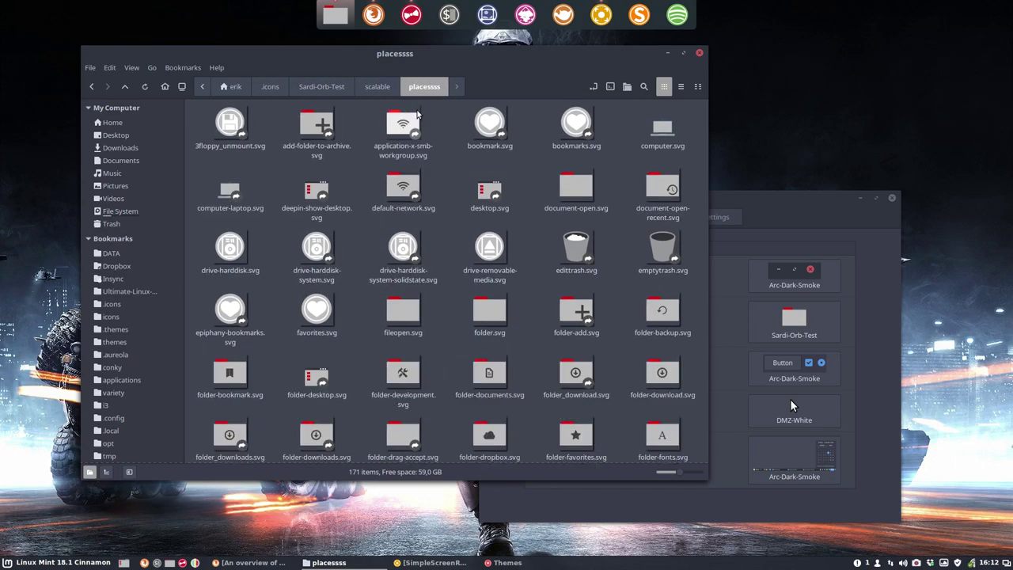
pyautogui.click(342, 87)
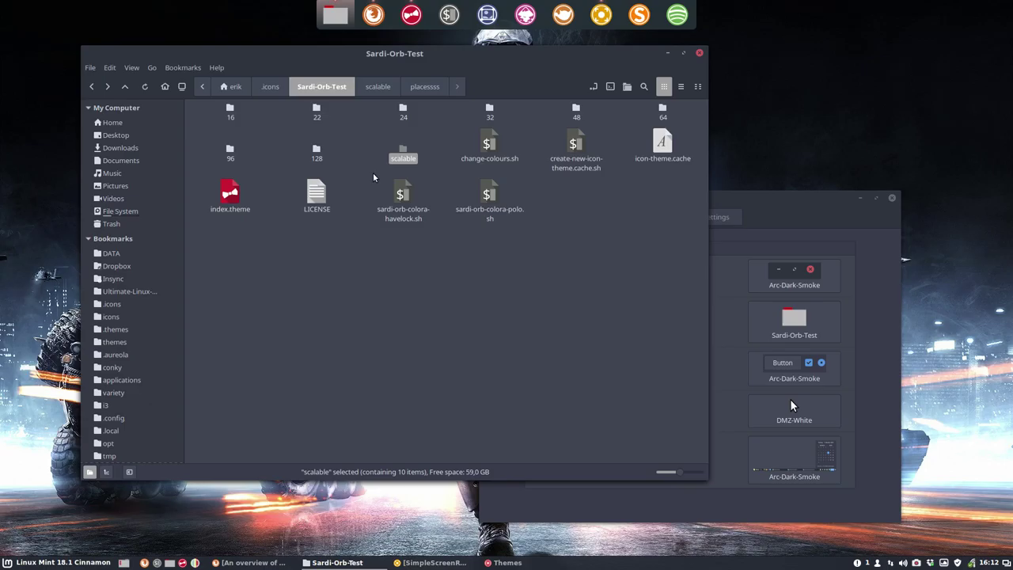
pyautogui.click(404, 271)
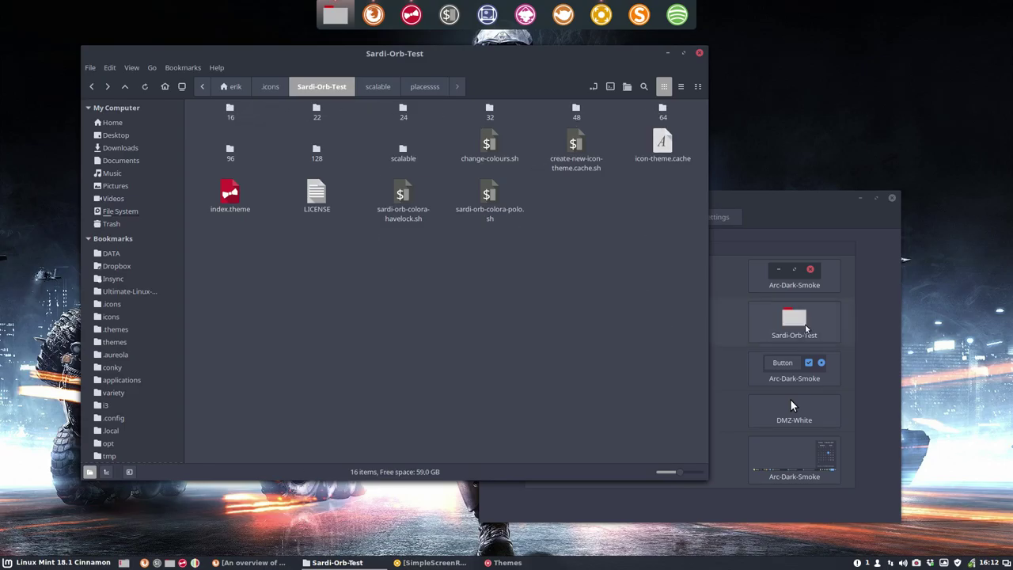
# Switch the icon theme to Sardi-Flat and back to Sardi-Orb-Test to reload it.
pyautogui.click(807, 321)
pyautogui.click(811, 289)
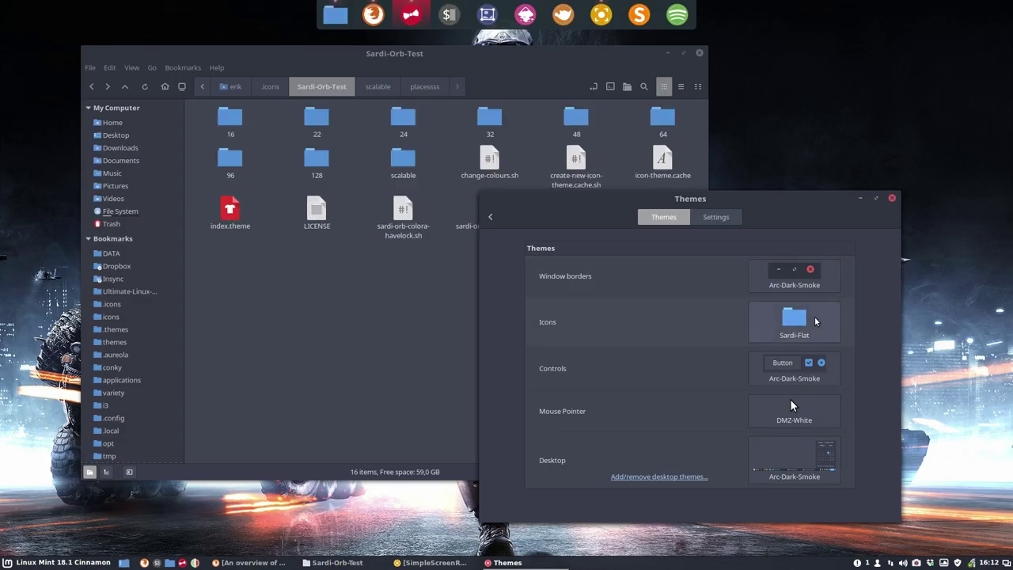
pyautogui.click(816, 319)
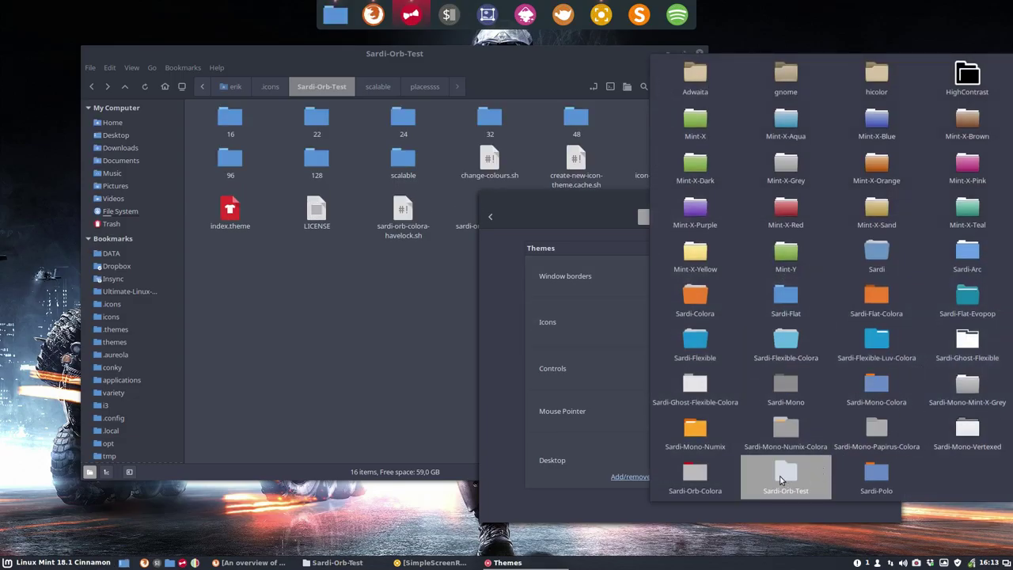
pyautogui.click(788, 474)
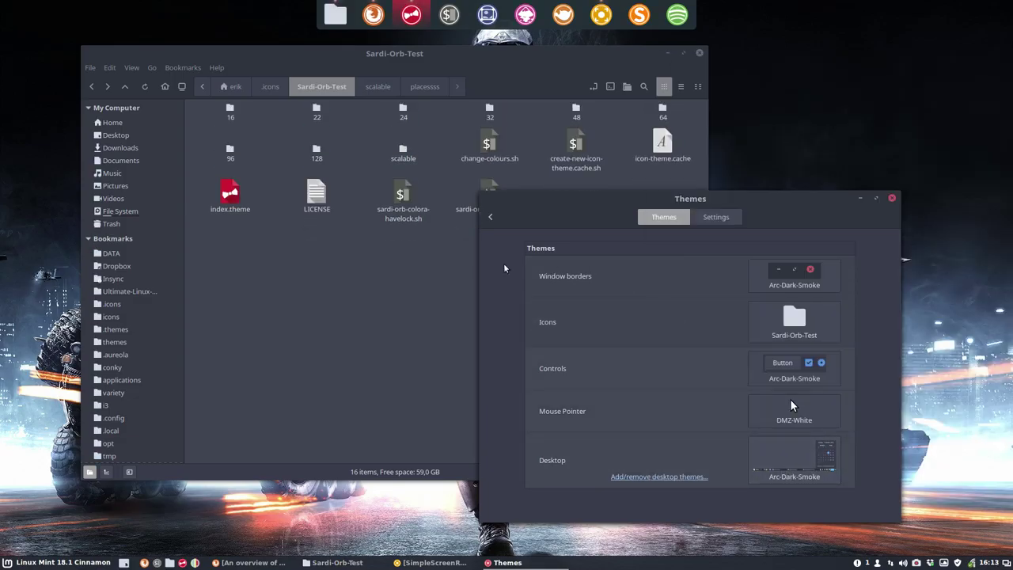
# Return to Nemo and navigate through Home and scalable back to Sardi-Orb-Test.
pyautogui.click(323, 283)
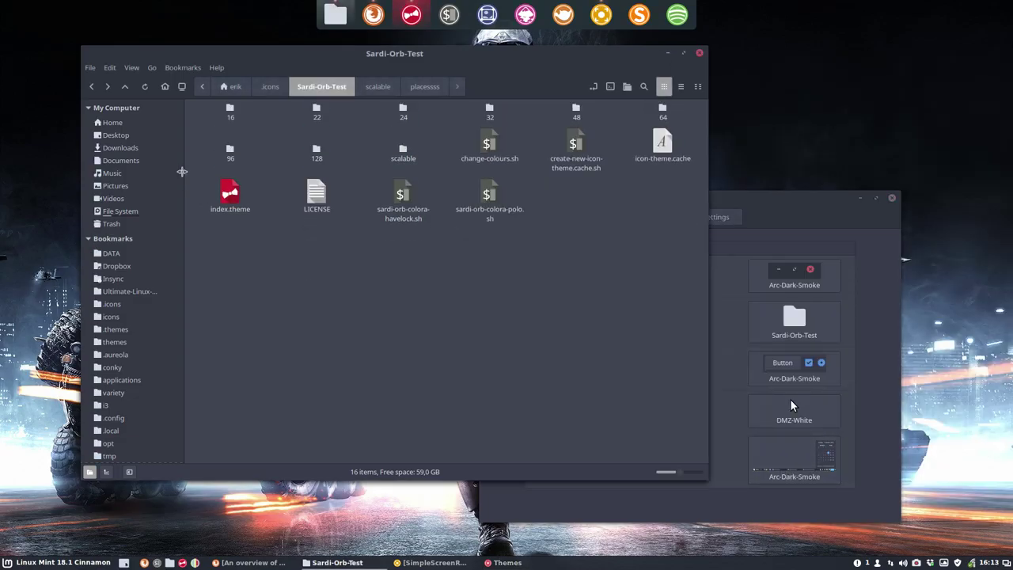
pyautogui.click(113, 122)
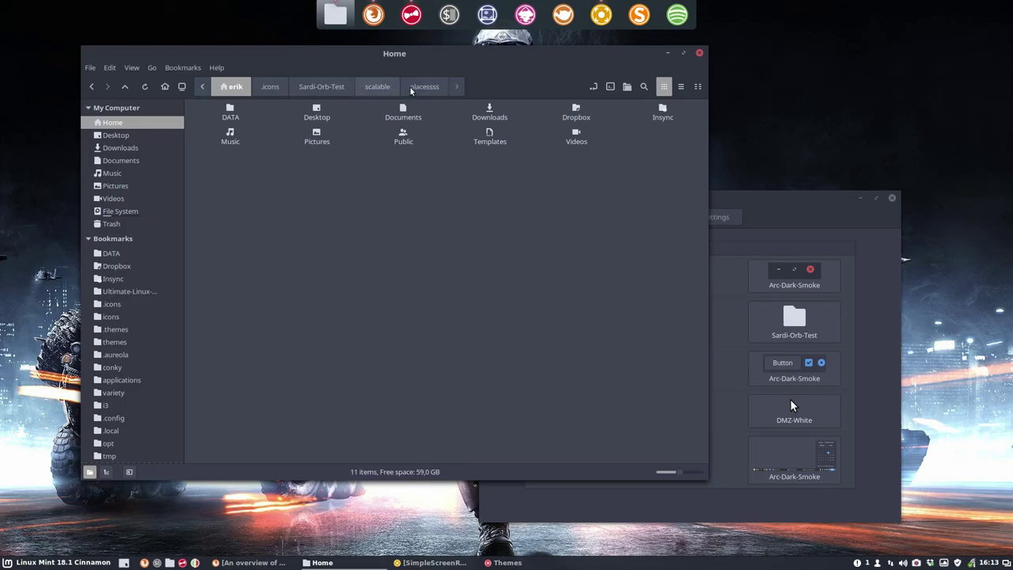
pyautogui.click(388, 88)
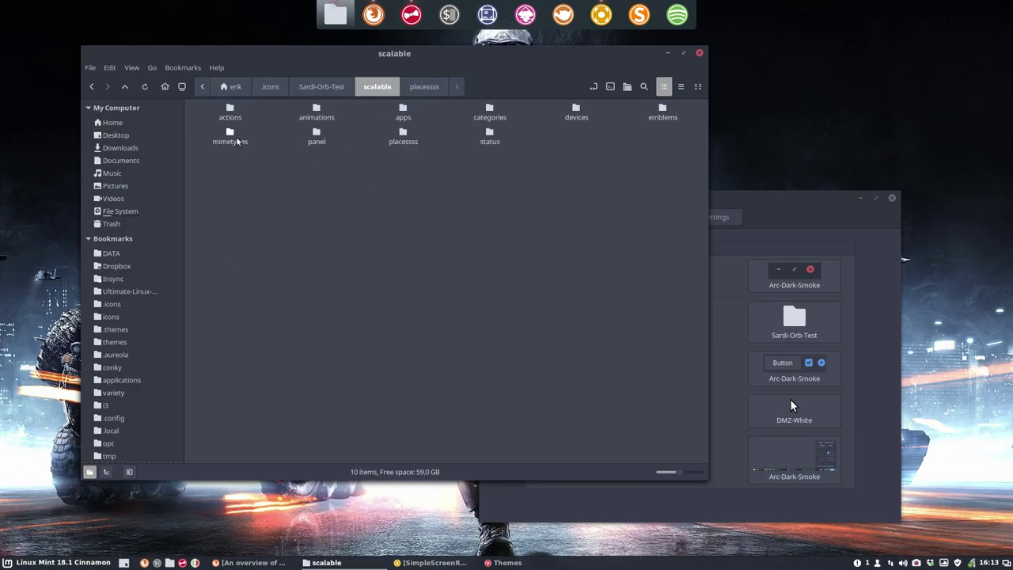
pyautogui.click(332, 92)
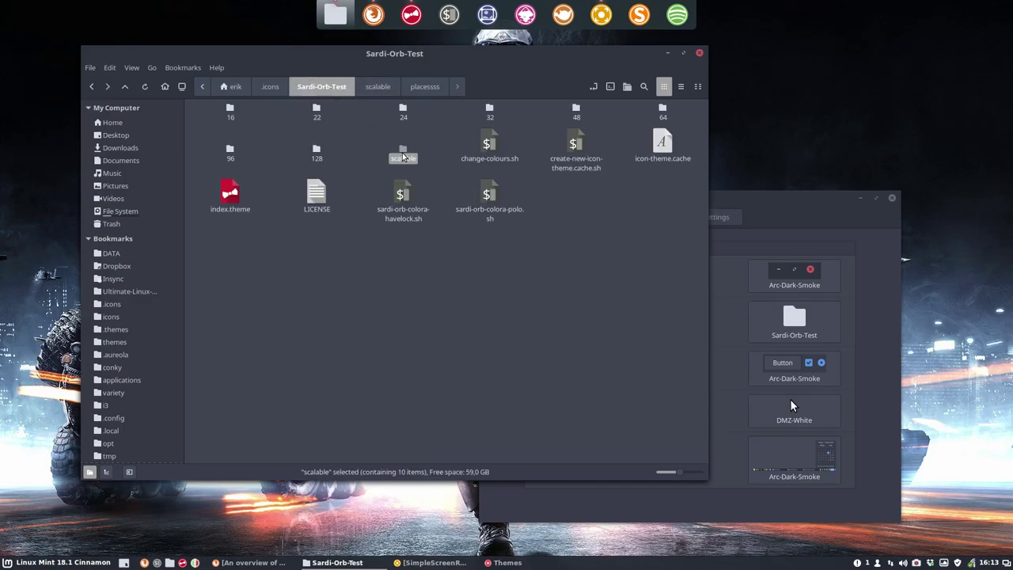
# Open the 16 folder and look through its places icons.
pyautogui.doubleClick(229, 112)
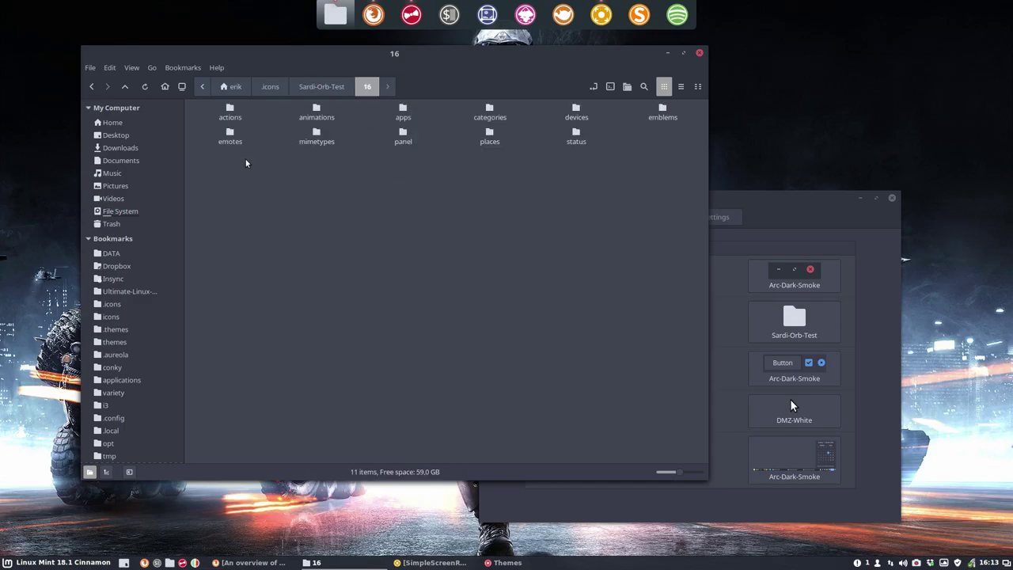
pyautogui.doubleClick(489, 134)
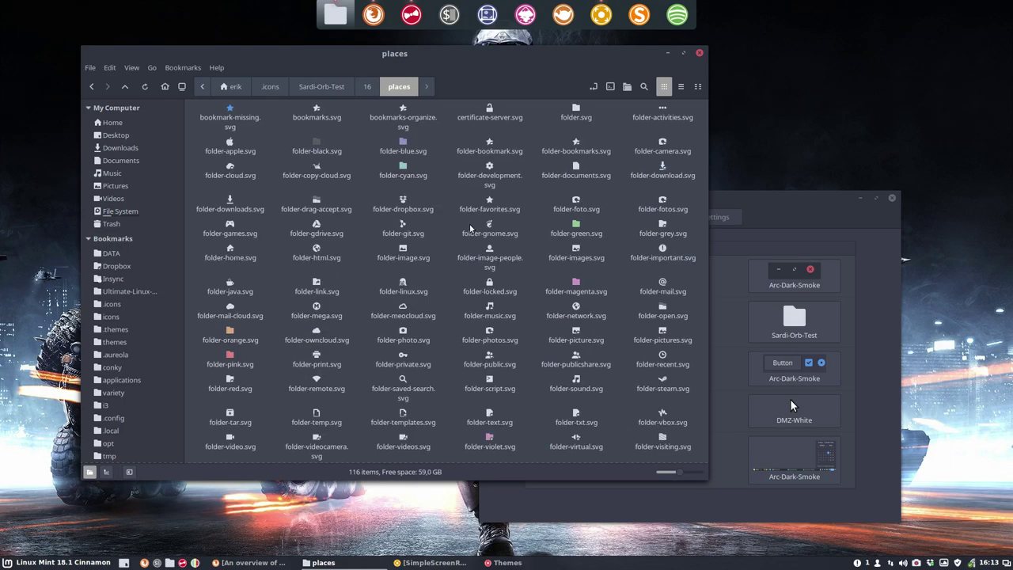
pyautogui.scroll(-5, 439, 293)
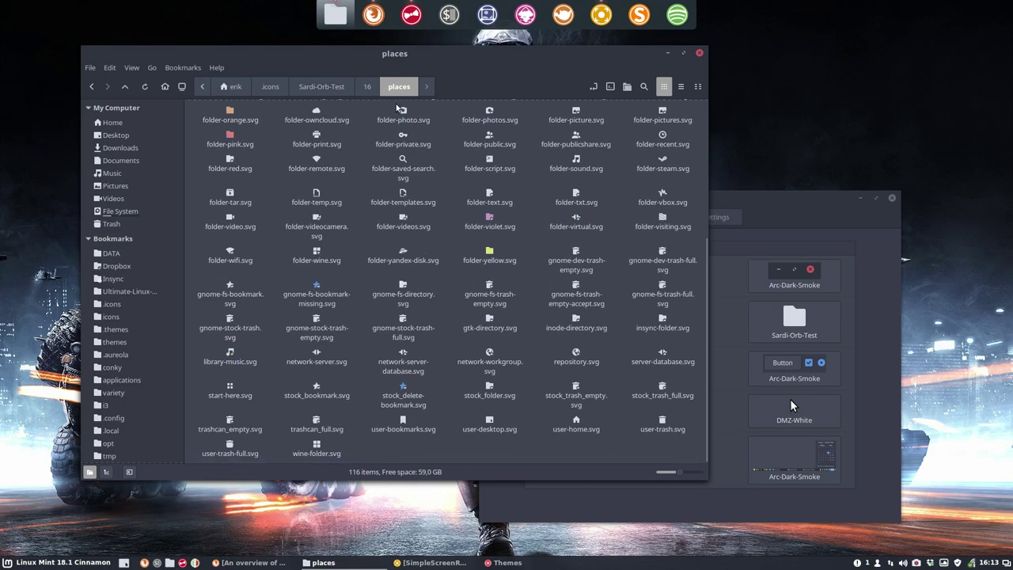
pyautogui.click(367, 87)
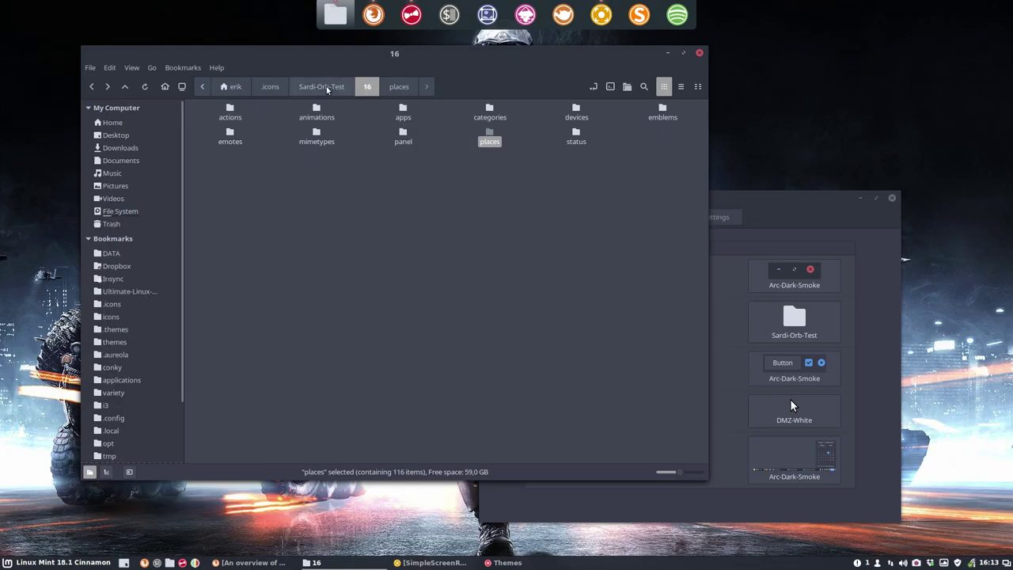
# Rename 16/places to placessss and go back to the Sardi-Orb-Test folder.
pyautogui.click(439, 157)
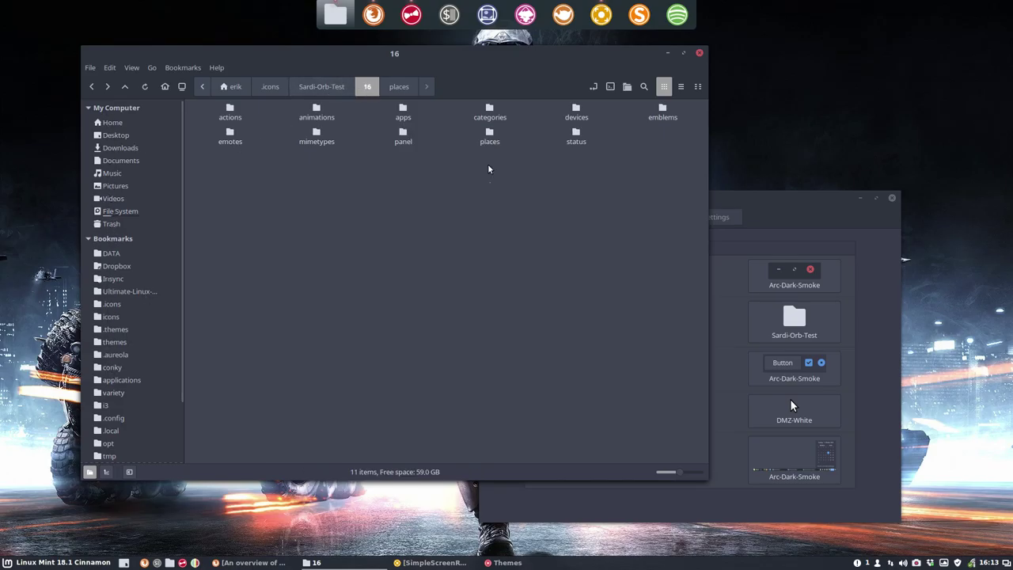
pyautogui.click(489, 133)
pyautogui.press('F2')
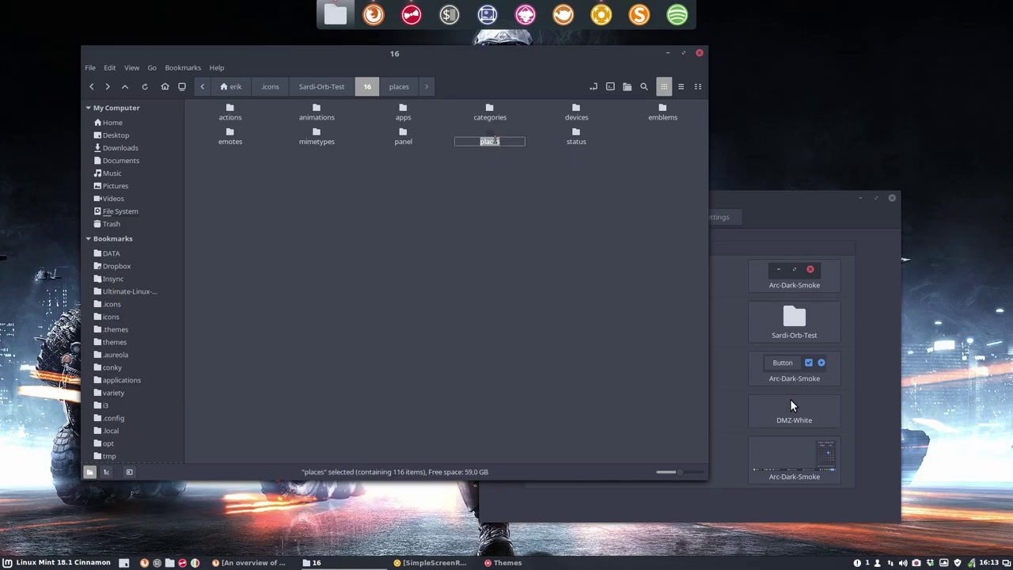
pyautogui.press('End')
pyautogui.write('sss')
pyautogui.press('Return')
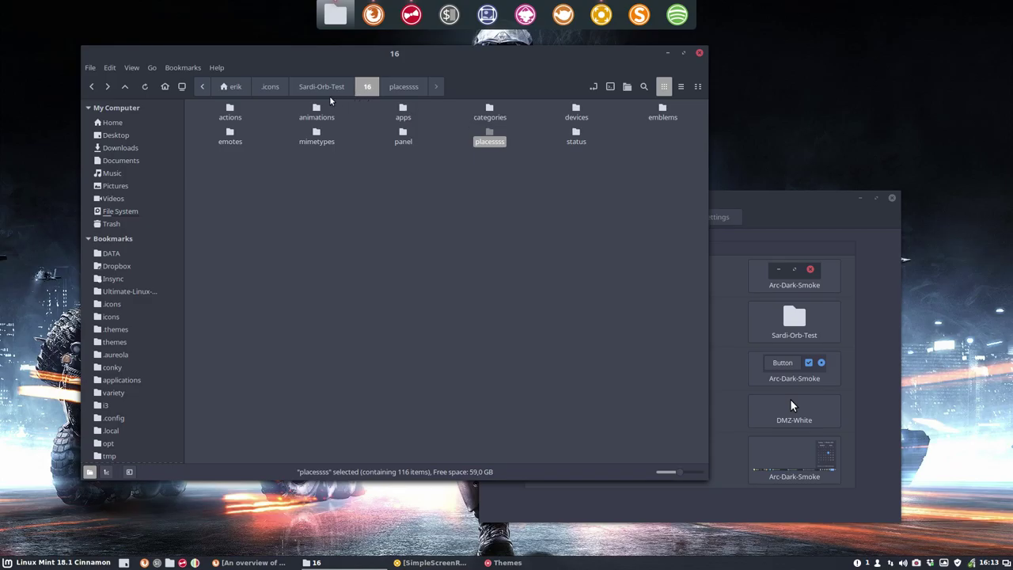
pyautogui.click(325, 89)
# Run create-new-icon-theme.cache.sh to rebuild the Sardi-Orb-Test icon cache.
pyautogui.click(330, 265)
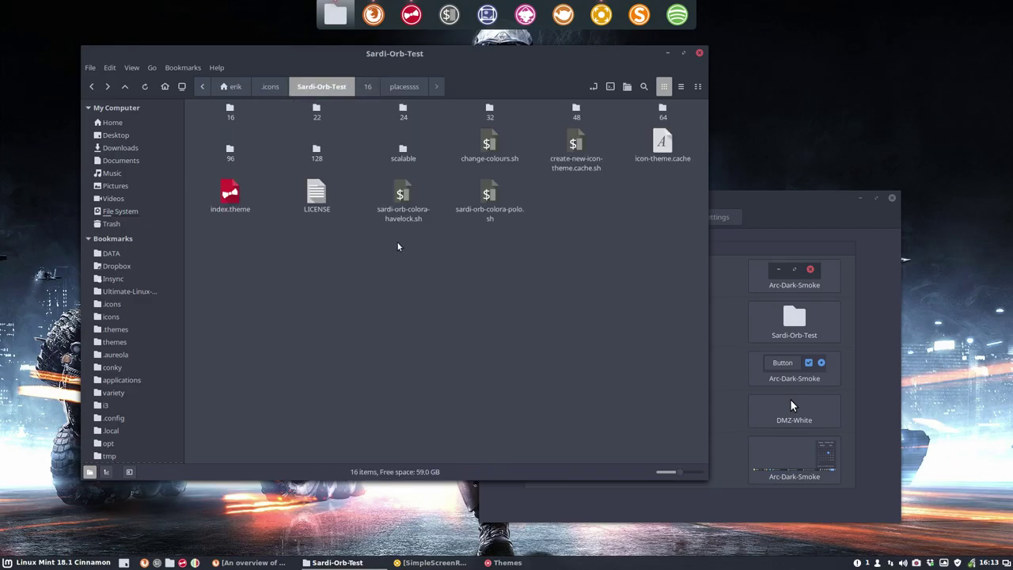
pyautogui.doubleClick(577, 152)
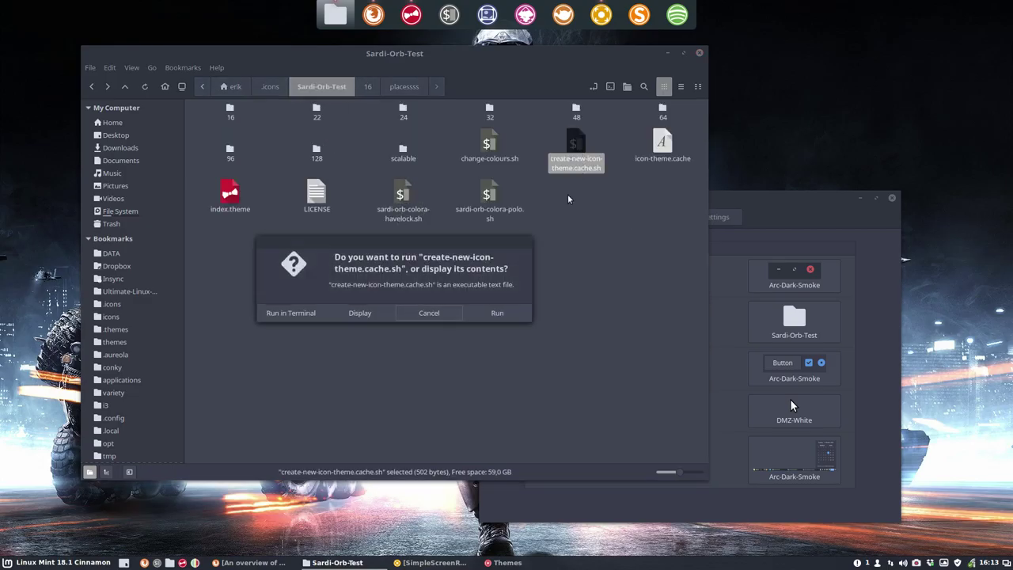
pyautogui.click(286, 315)
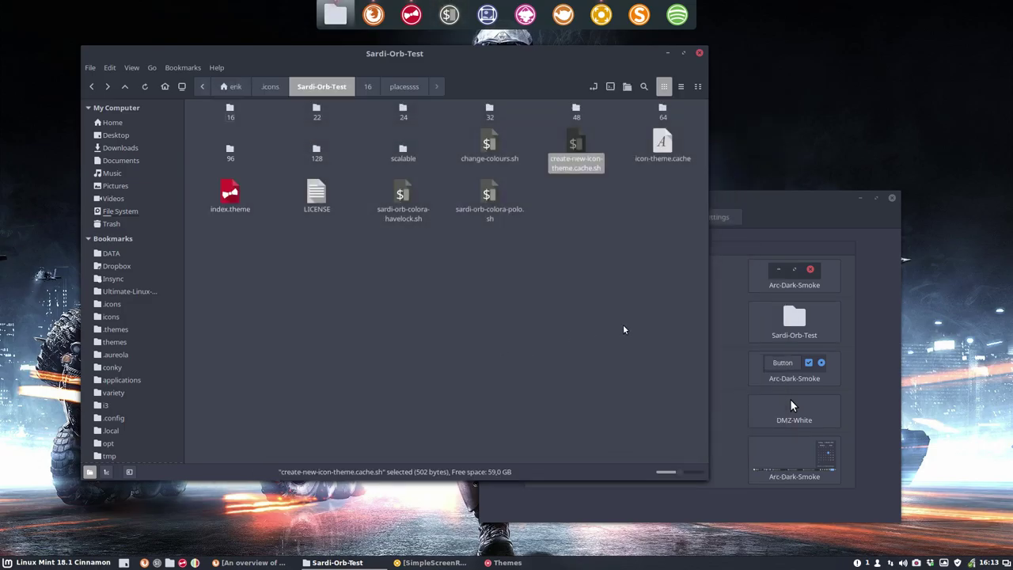
# In Themes, switch Icons to another theme and back to Sardi-Orb-Test.
pyautogui.click(813, 320)
pyautogui.click(800, 323)
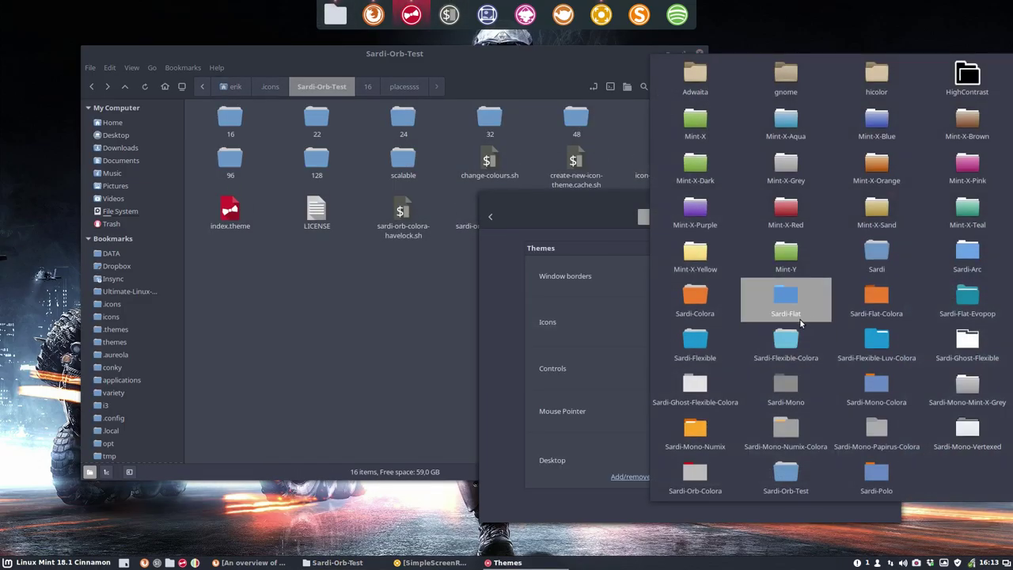
pyautogui.click(793, 325)
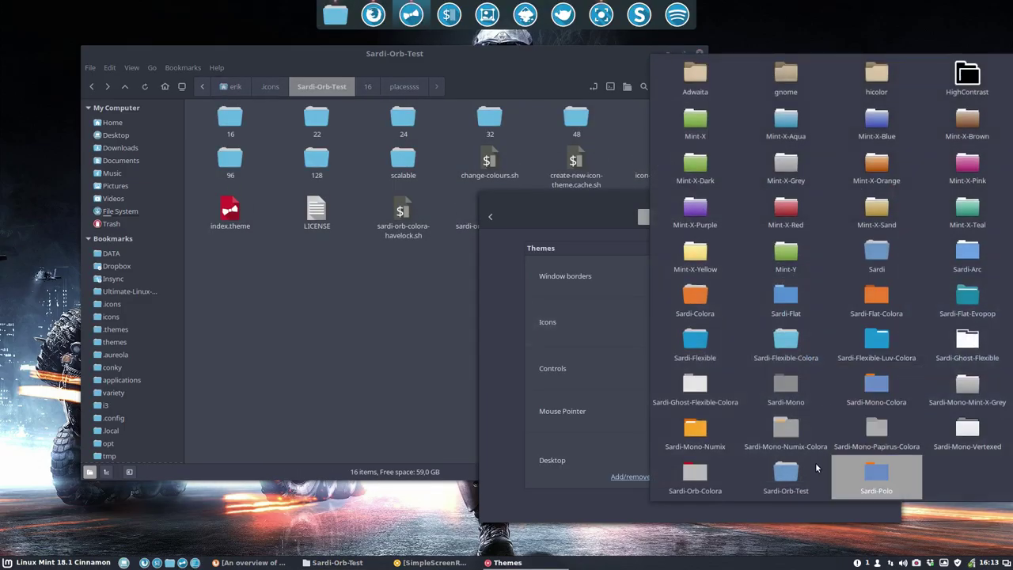
pyautogui.click(783, 479)
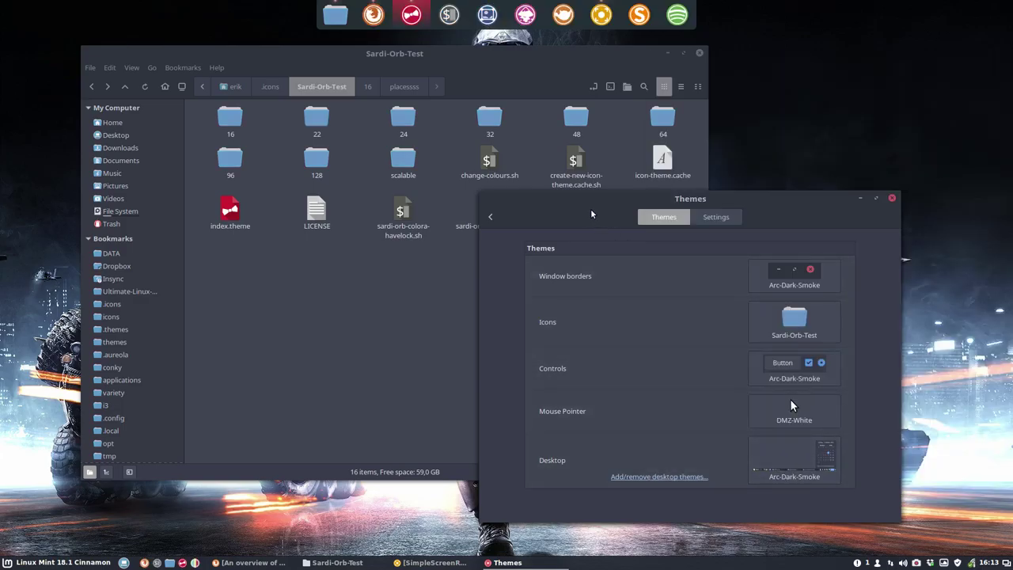
pyautogui.moveTo(621, 210); pyautogui.dragTo(689, 204)
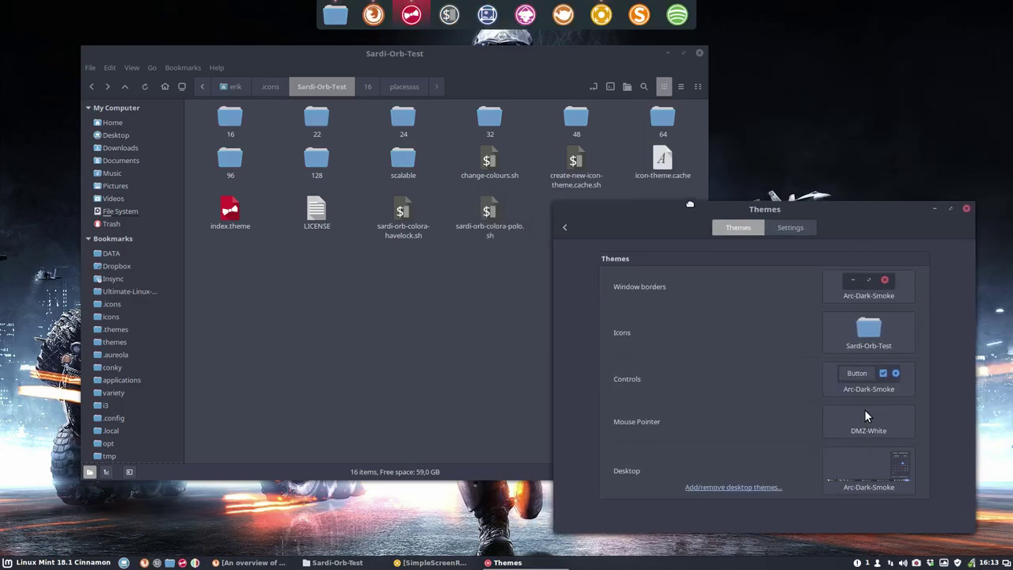
# Return to the Sardi-Orb-Test folder in Nemo and open index.theme in Xed.
pyautogui.click(392, 292)
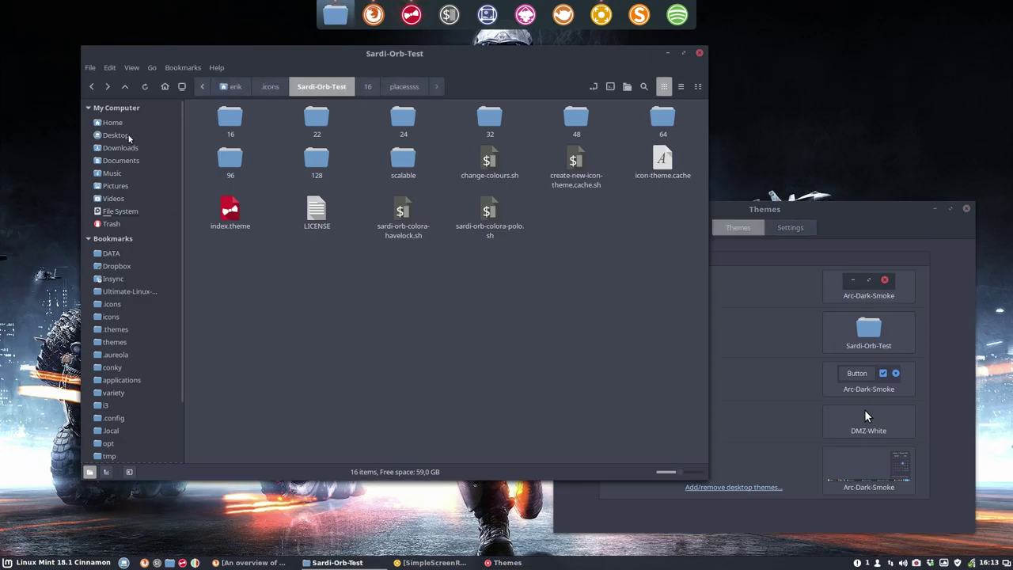
pyautogui.click(50, 563)
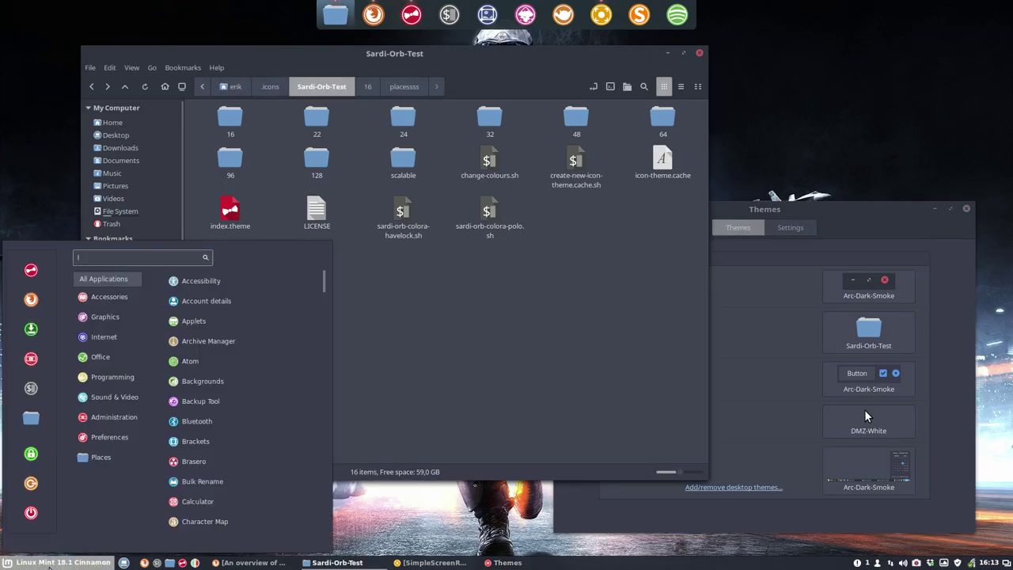
pyautogui.click(398, 316)
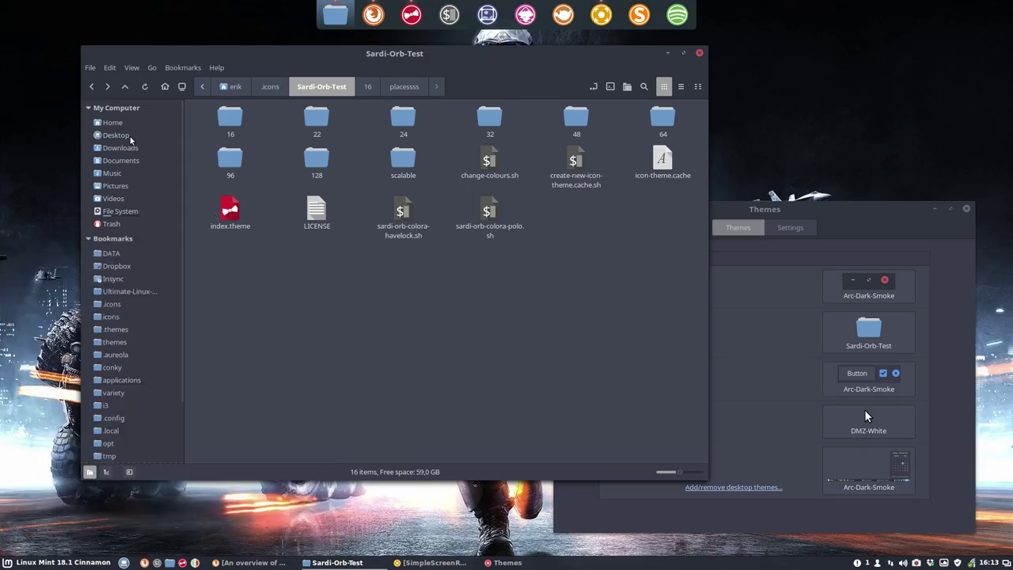
pyautogui.click(113, 122)
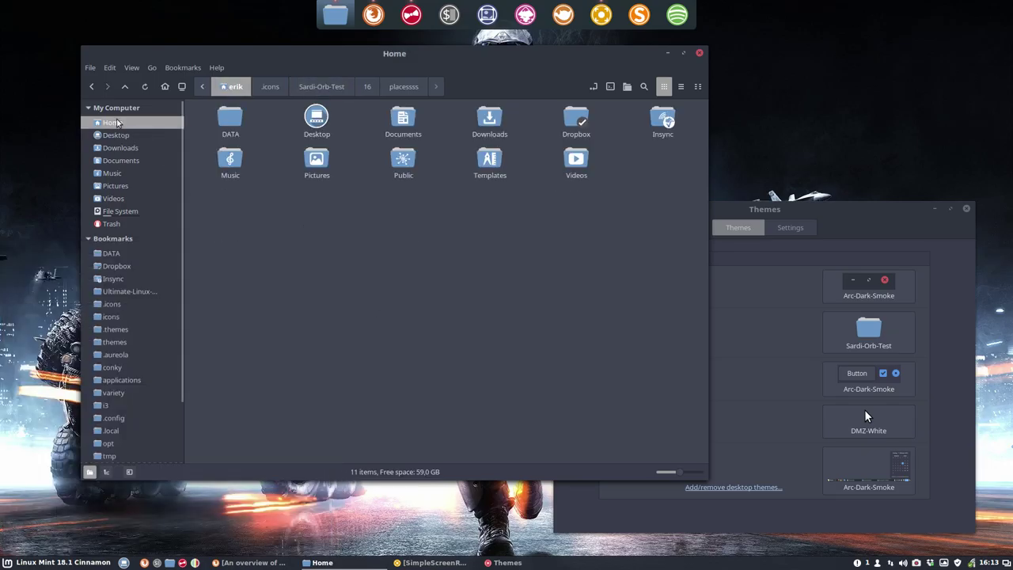
pyautogui.click(91, 87)
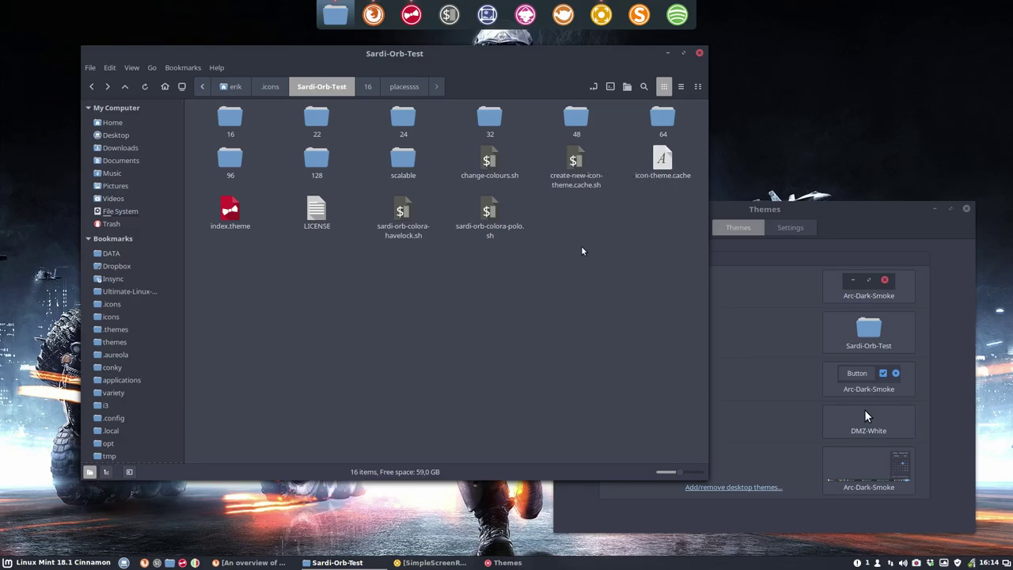
pyautogui.doubleClick(228, 210)
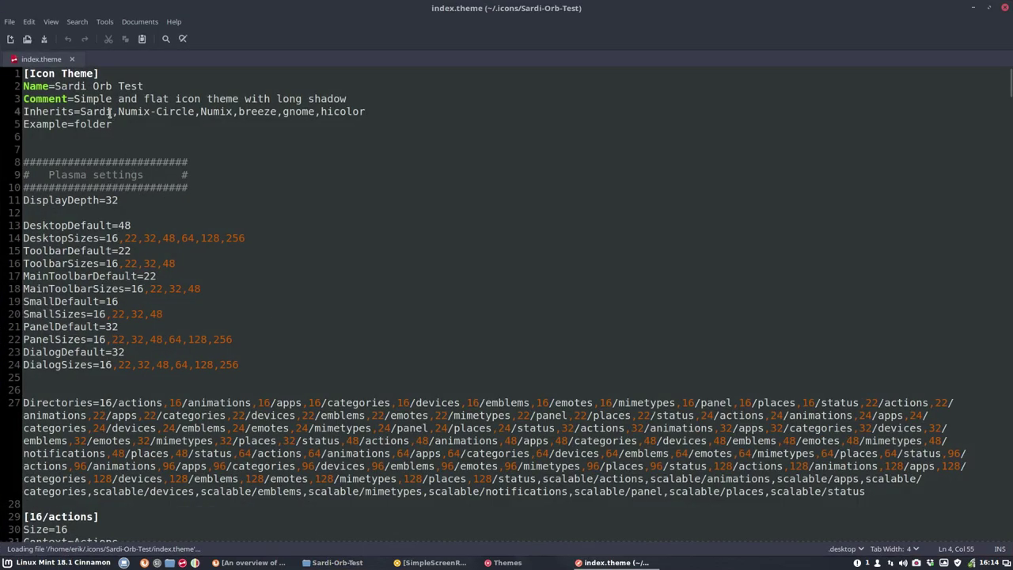
# Insert 'Sardi-Numix,' before Sardi on the Inherits line, save index.theme and close Xed.
pyautogui.click(86, 111)
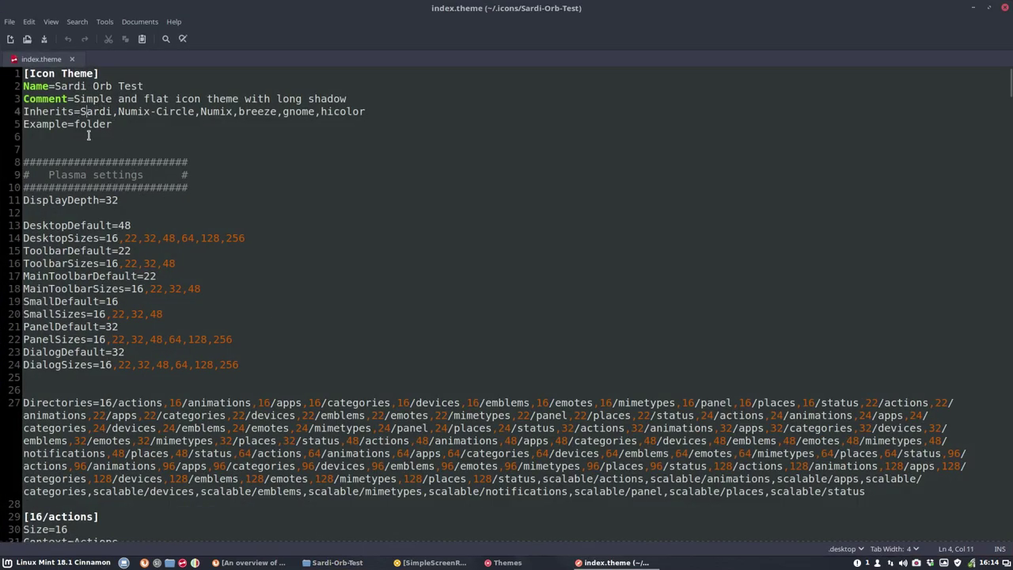
pyautogui.press('Left')
pyautogui.write('Sardi-Numix,')
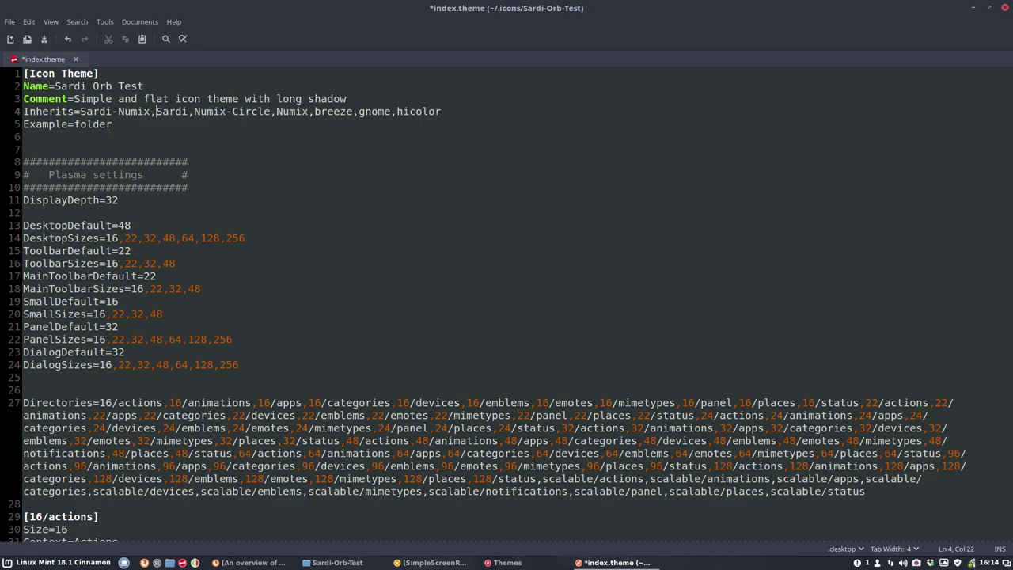
pyautogui.hotkey('ctrl', 's')
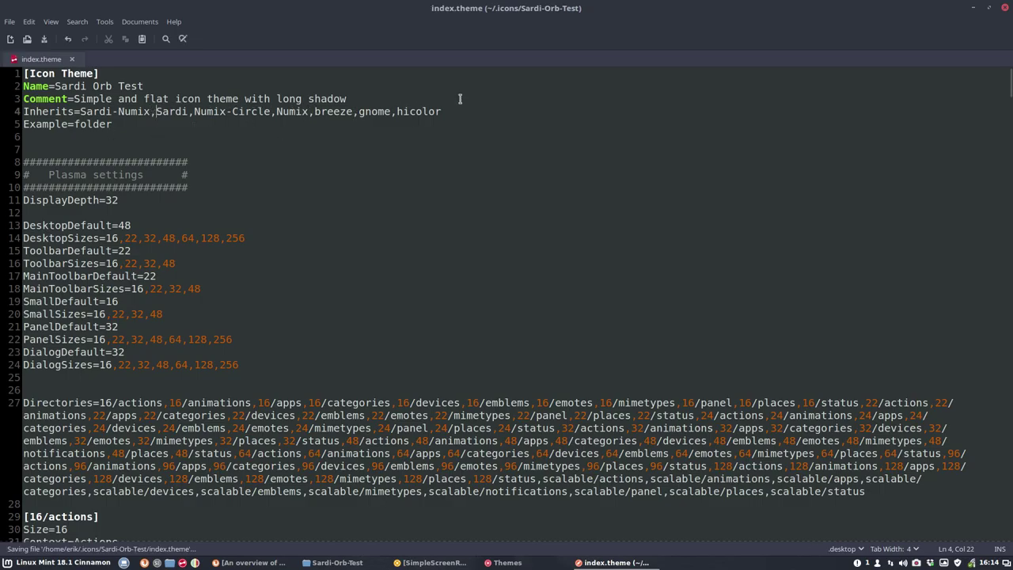
pyautogui.click(1003, 8)
# Rebuild the icon cache, then toggle Icons to Sardi-Flat-Colora and back to Sardi-Orb-Test.
pyautogui.doubleClick(576, 167)
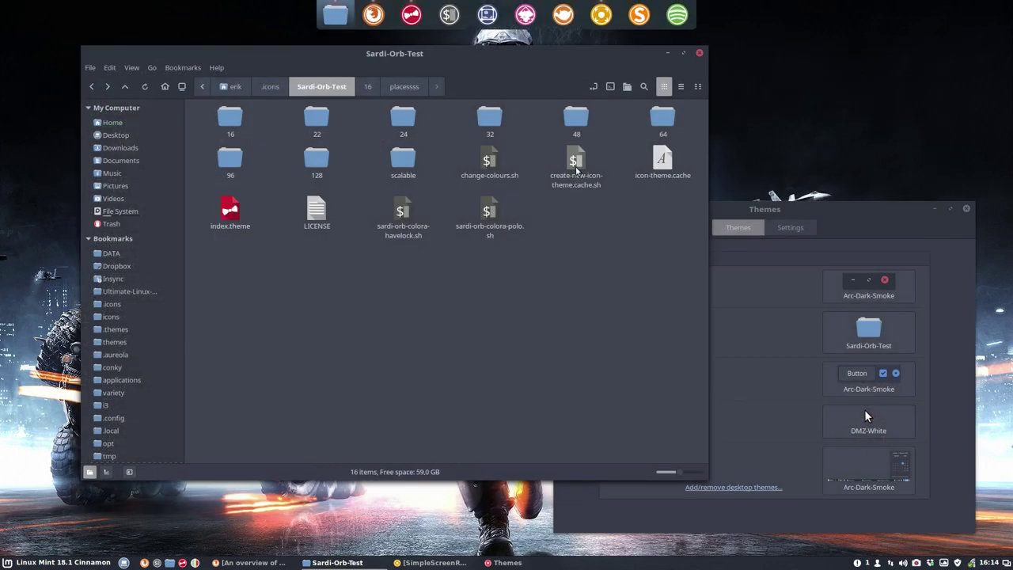
pyautogui.click(279, 316)
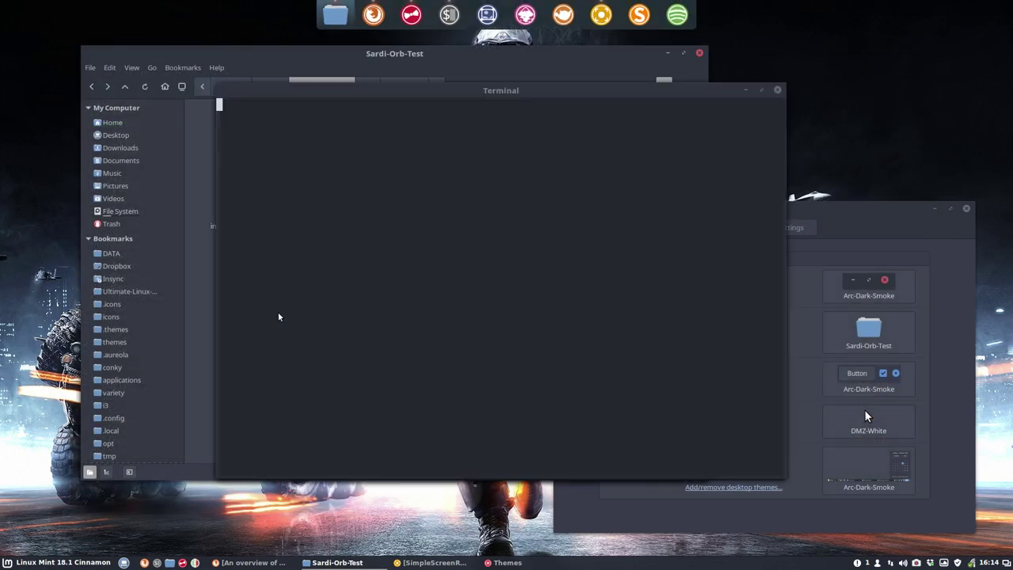
pyautogui.click(861, 338)
pyautogui.click(869, 307)
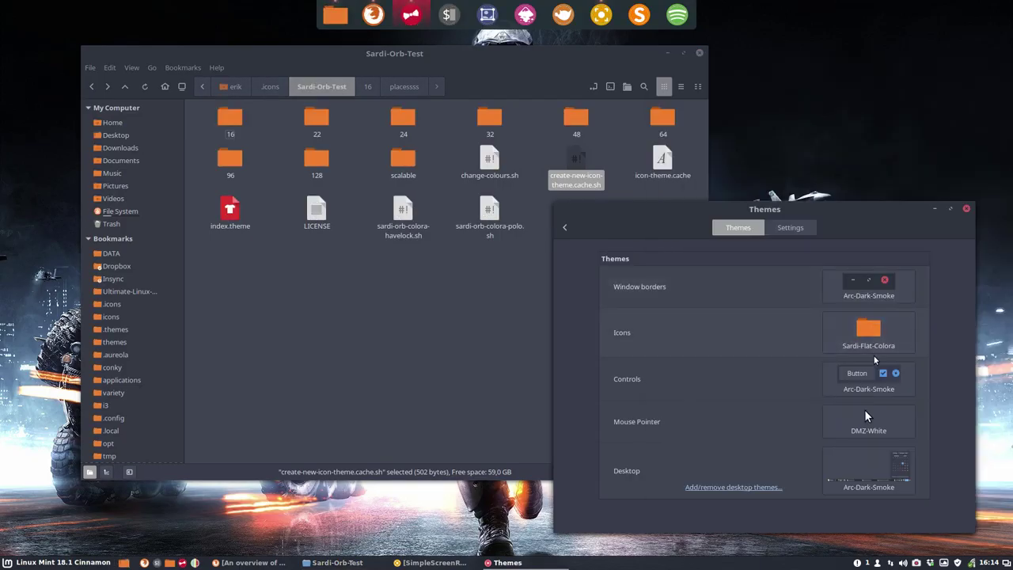
pyautogui.click(874, 347)
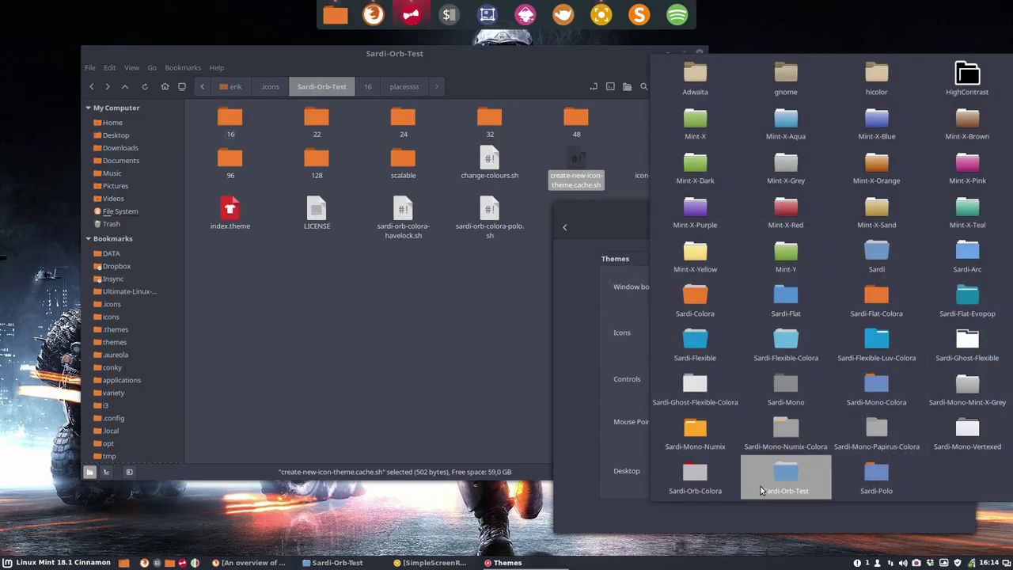
pyautogui.click(787, 485)
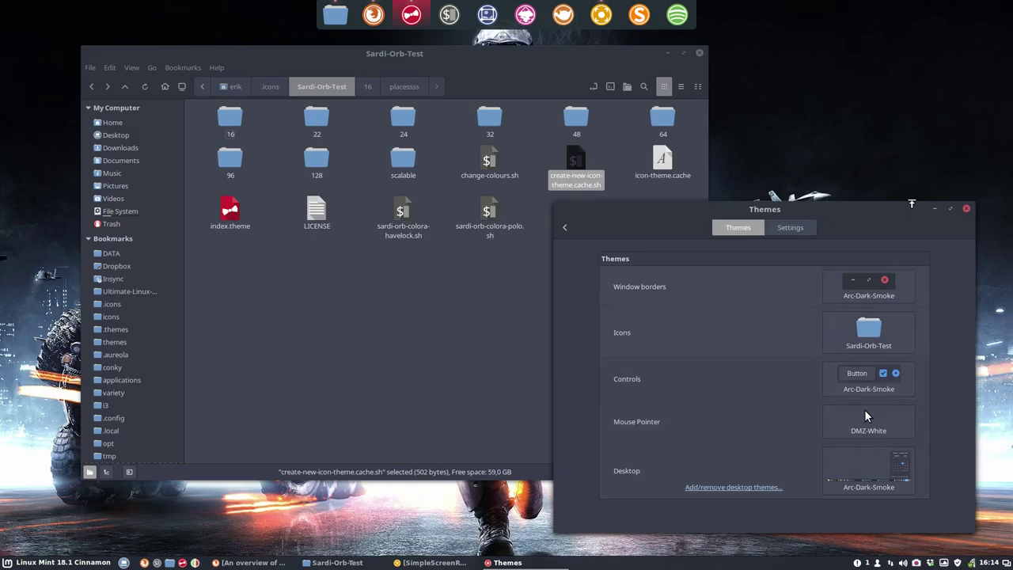
pyautogui.click(467, 296)
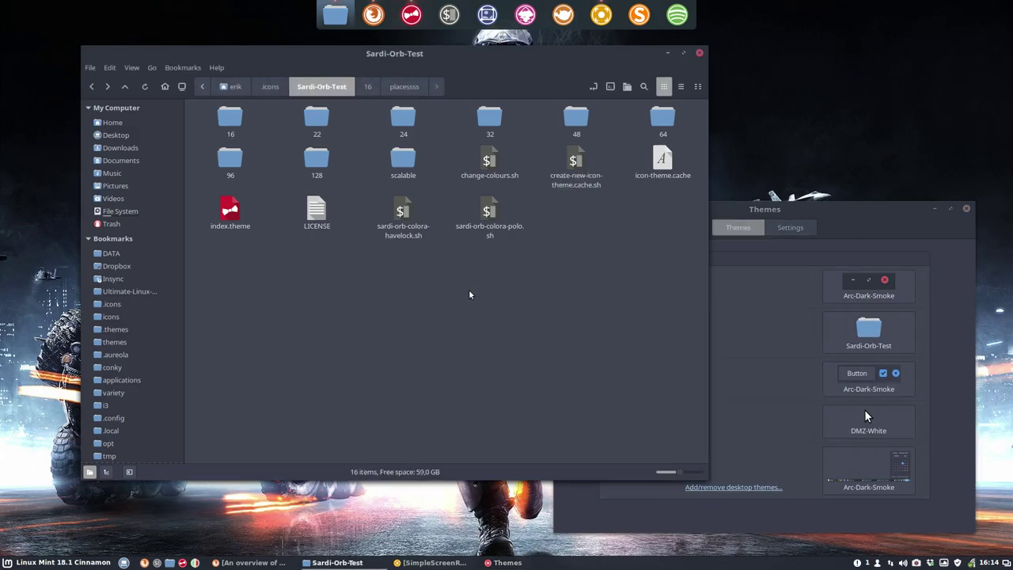
# Cancel the change-colours.sh run prompt and reopen index.theme in Xed.
pyautogui.doubleClick(490, 162)
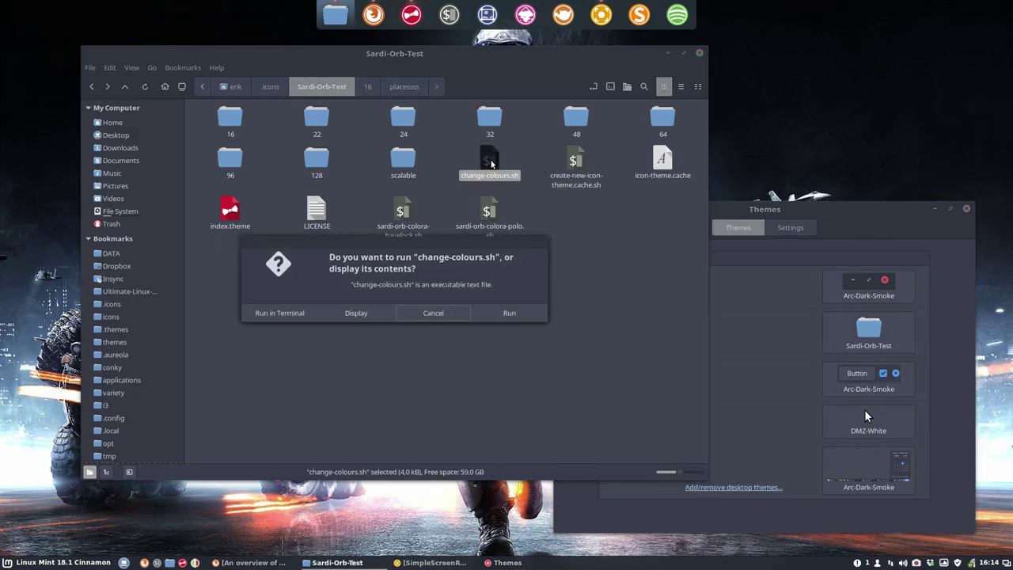
pyautogui.click(441, 311)
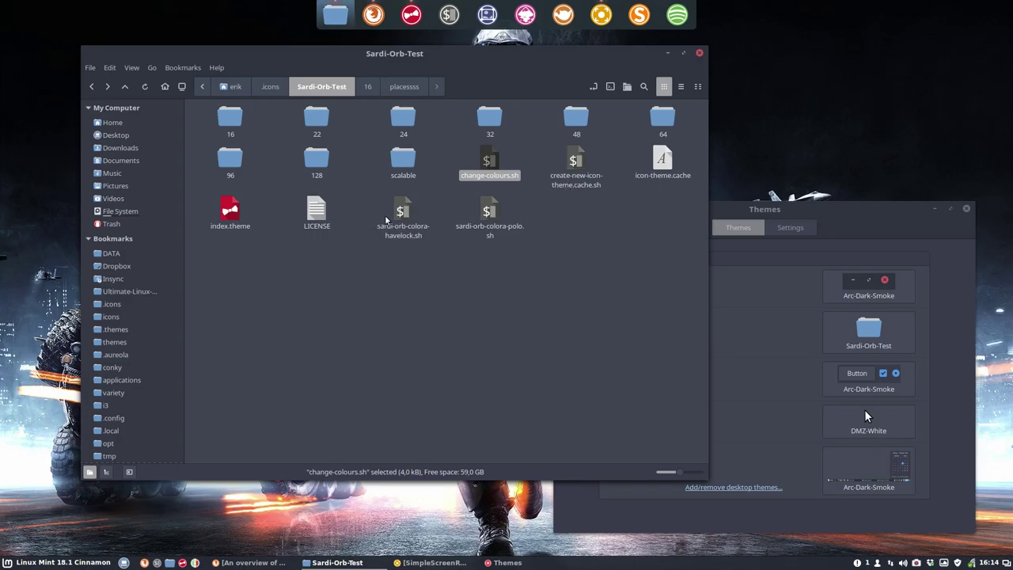
pyautogui.doubleClick(235, 210)
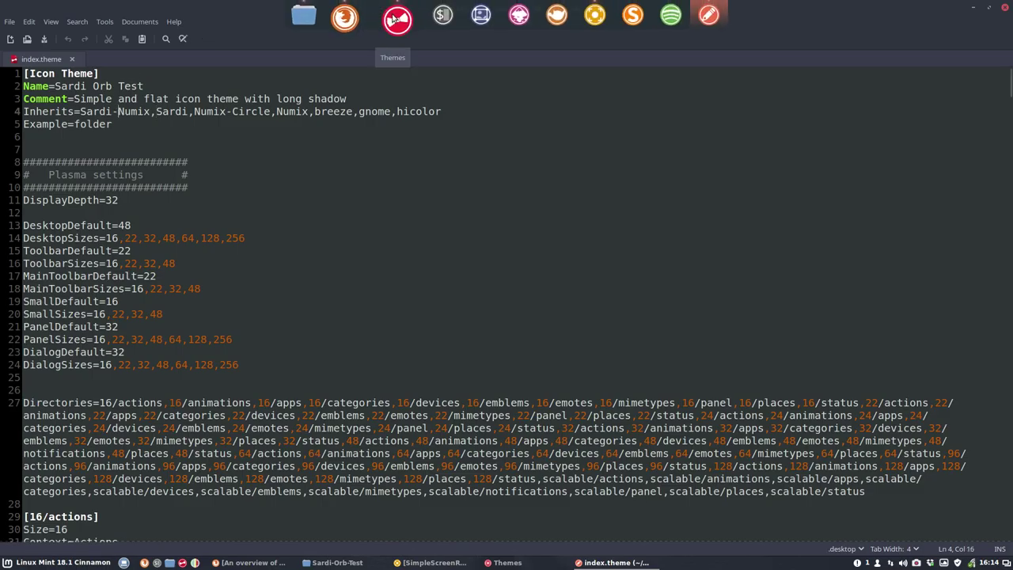
# Go up to the .icons folder and select Sardi-Mono-Numix to check its exact name.
pyautogui.press('super+Down')
pyautogui.click(287, 282)
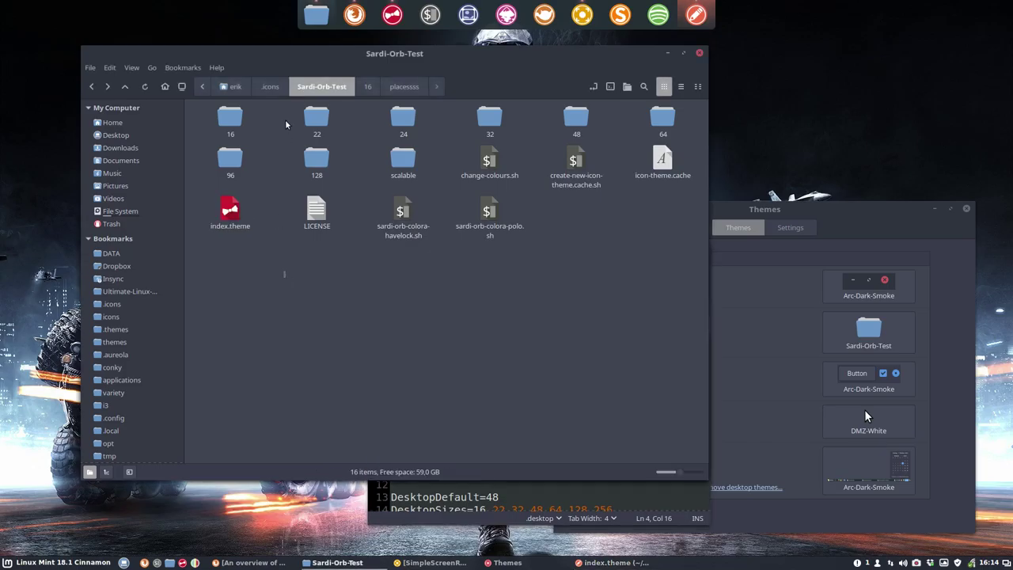
pyautogui.click(269, 86)
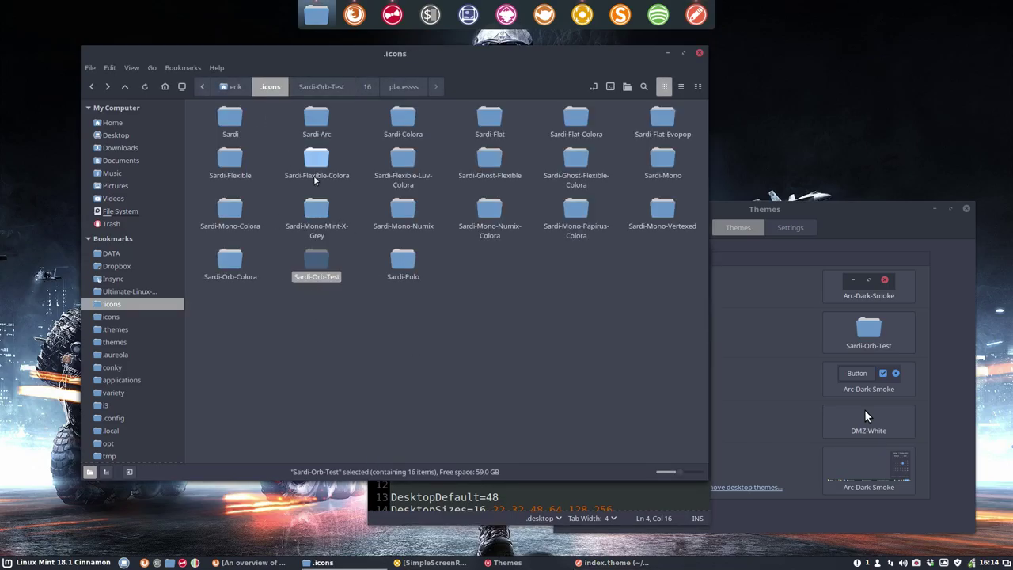
pyautogui.click(403, 212)
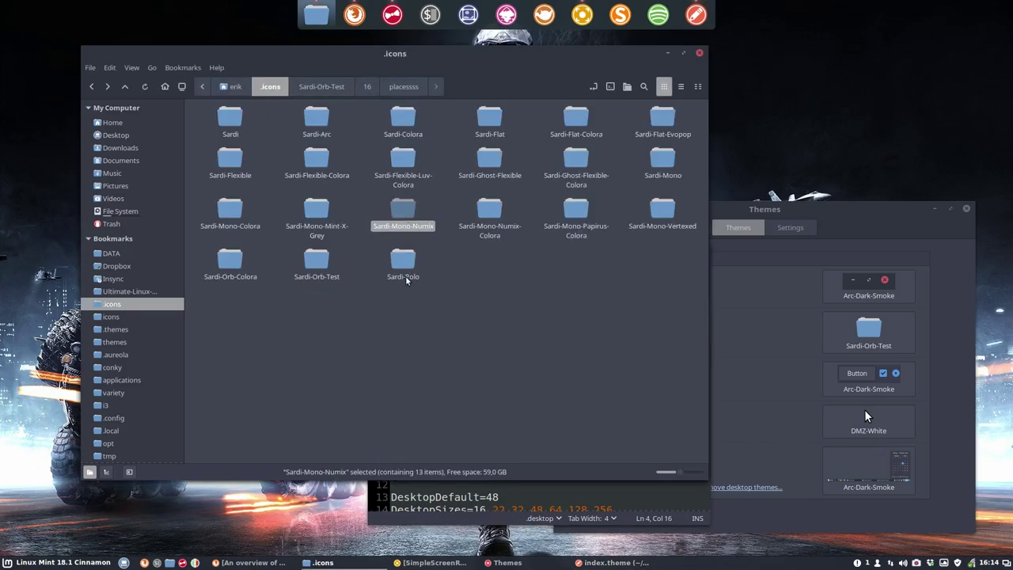
pyautogui.click(530, 304)
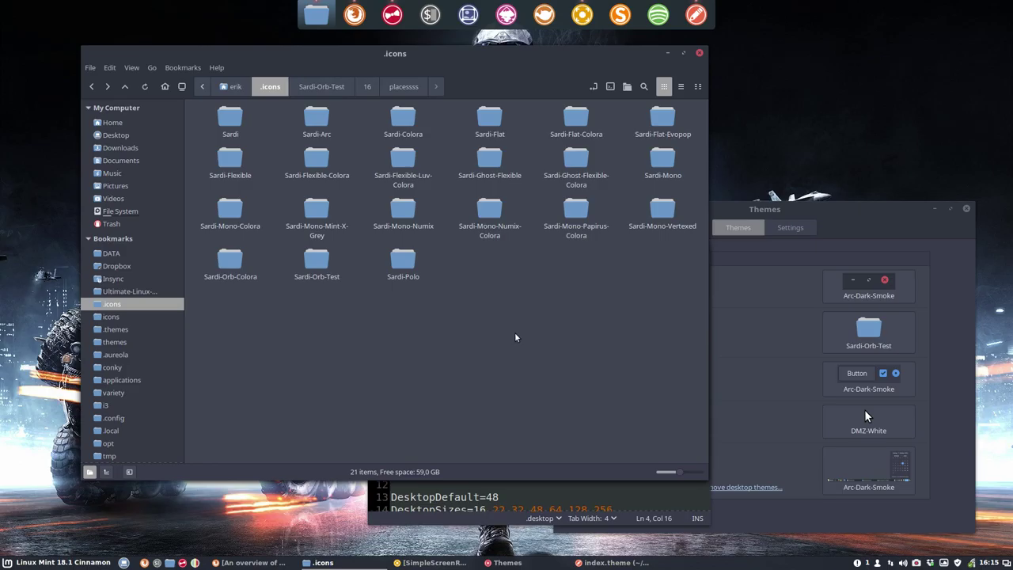
pyautogui.click(404, 210)
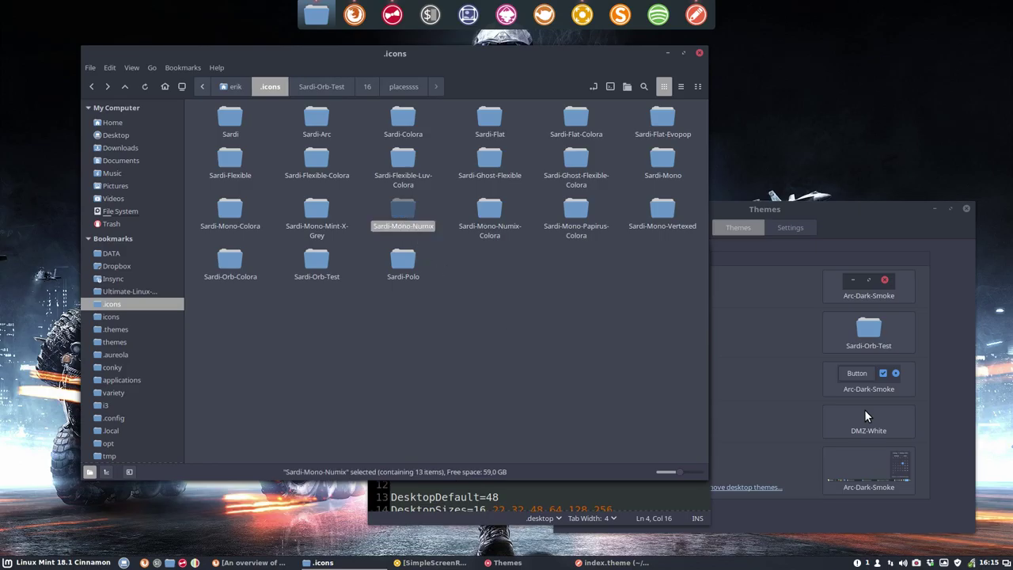
# Insert 'Mono-' so line 4 inherits Sardi-Mono-Numix first, save index.theme and close Xed.
pyautogui.click(530, 497)
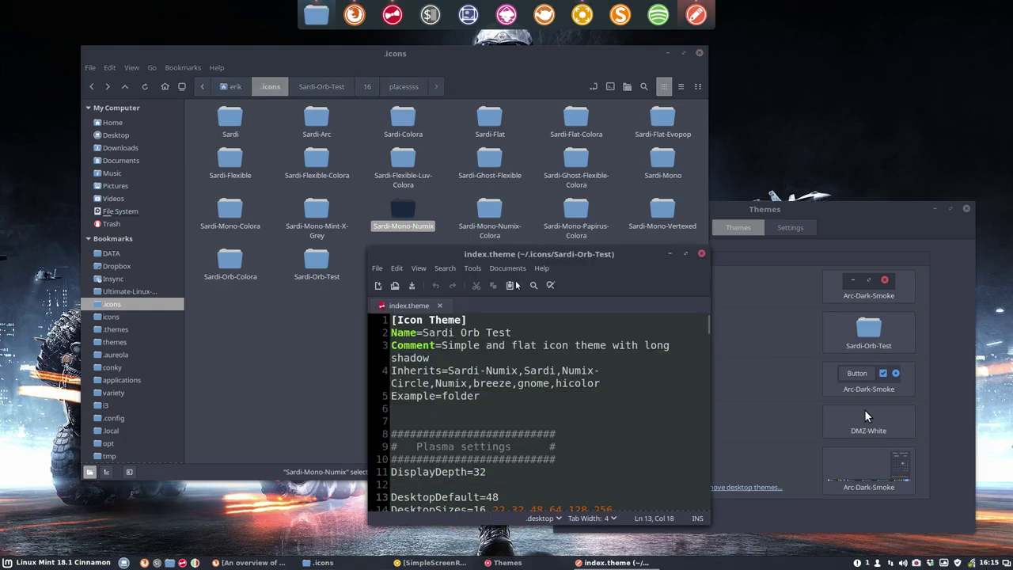
pyautogui.doubleClick(522, 251)
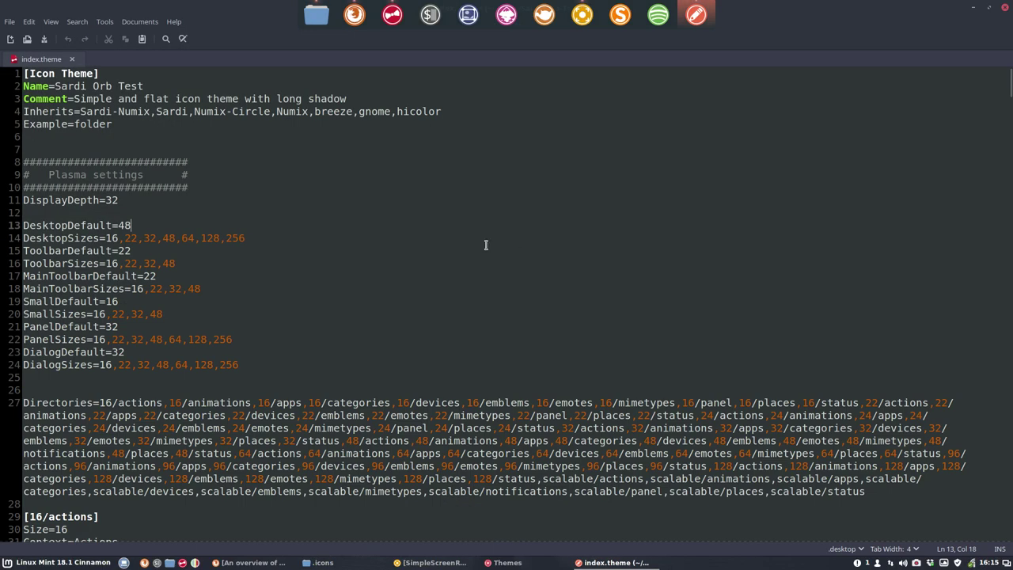
pyautogui.click(119, 112)
pyautogui.write('Mono')
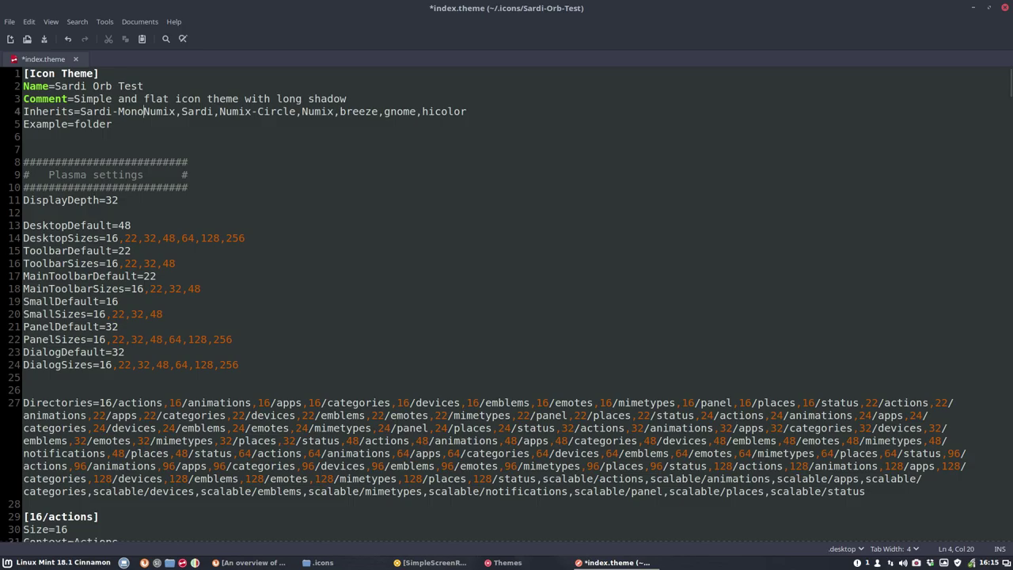
pyautogui.write('-')
pyautogui.hotkey('ctrl', 's')
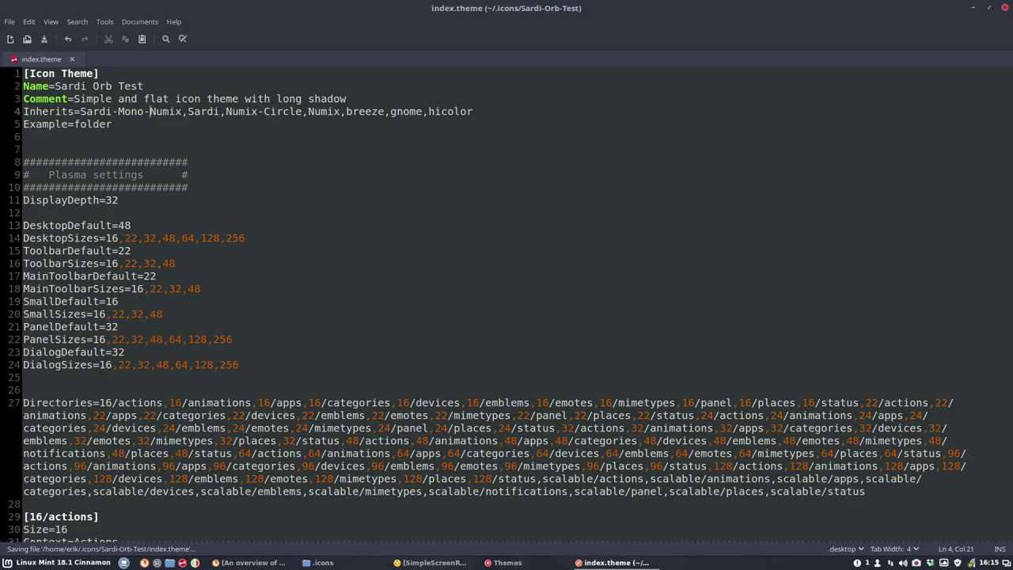
pyautogui.click(1005, 8)
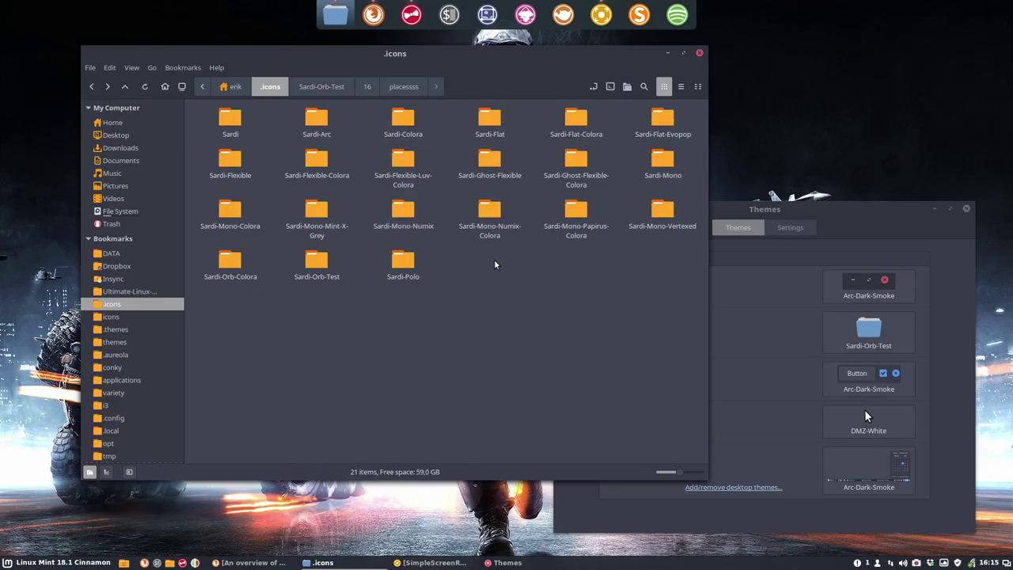
# Toggle Icons to Sardi-Flexible-Luv-Colora and back to Sardi-Orb-Test.
pyautogui.click(868, 333)
pyautogui.click(870, 342)
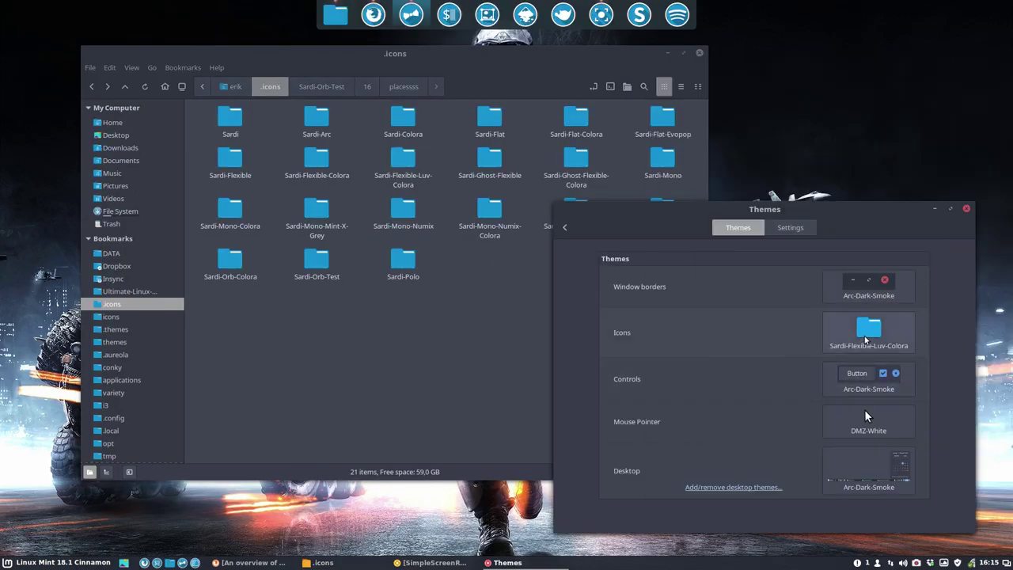
pyautogui.click(864, 409)
pyautogui.click(786, 473)
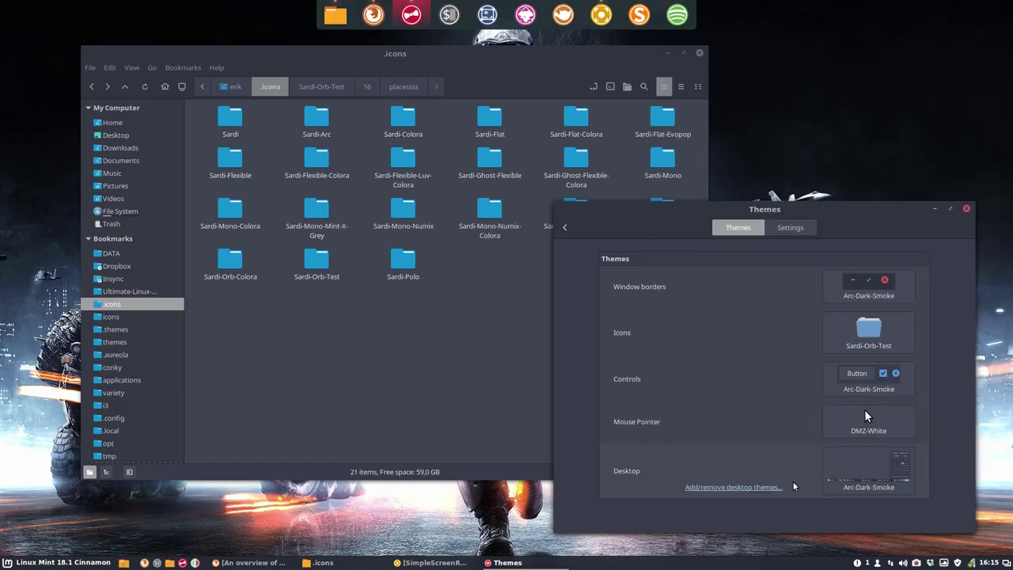
# Browse into Sardi-Mono-Numix's 16/places folder, then close that window.
pyautogui.click(454, 330)
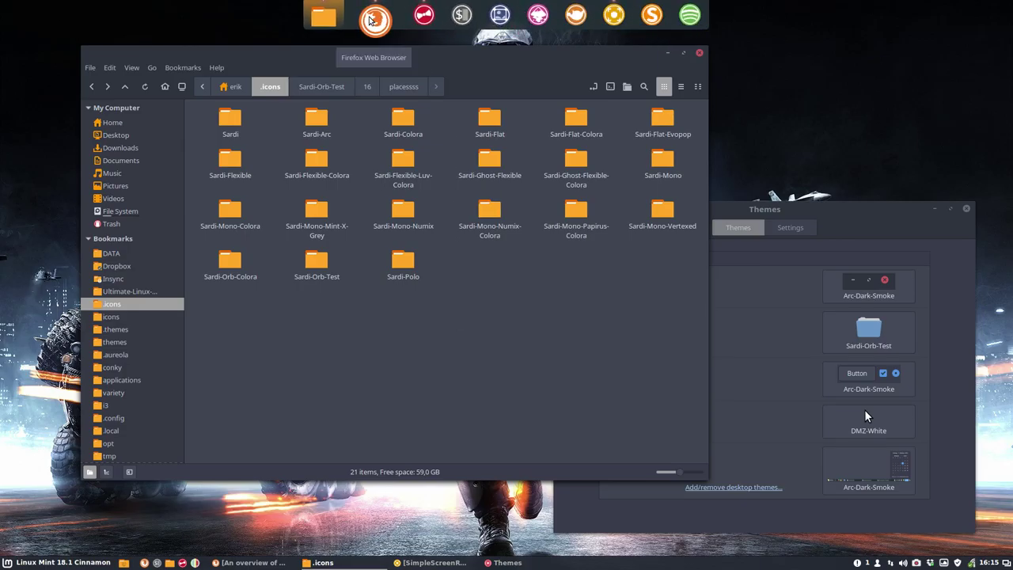
pyautogui.click(38, 562)
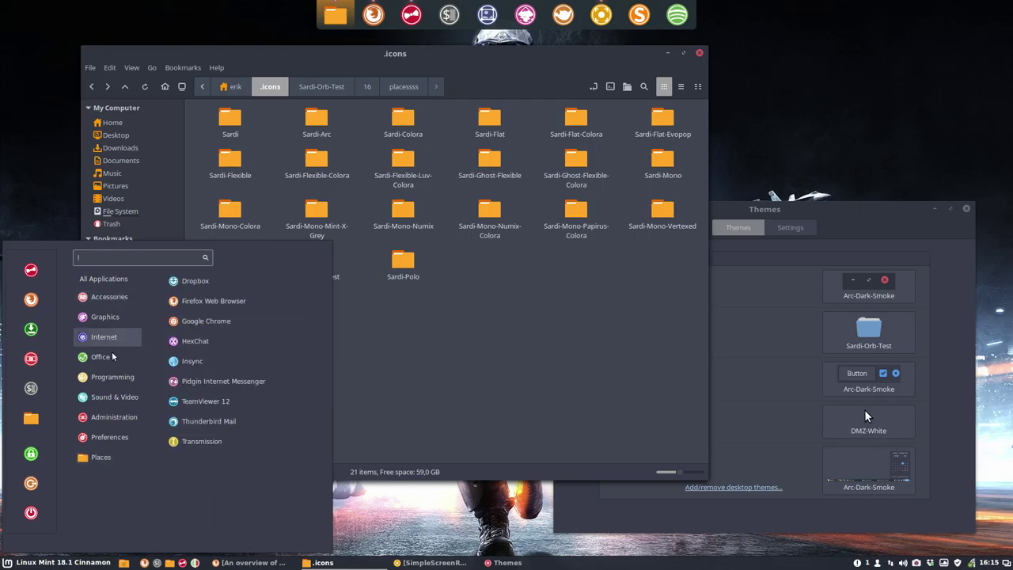
pyautogui.click(398, 342)
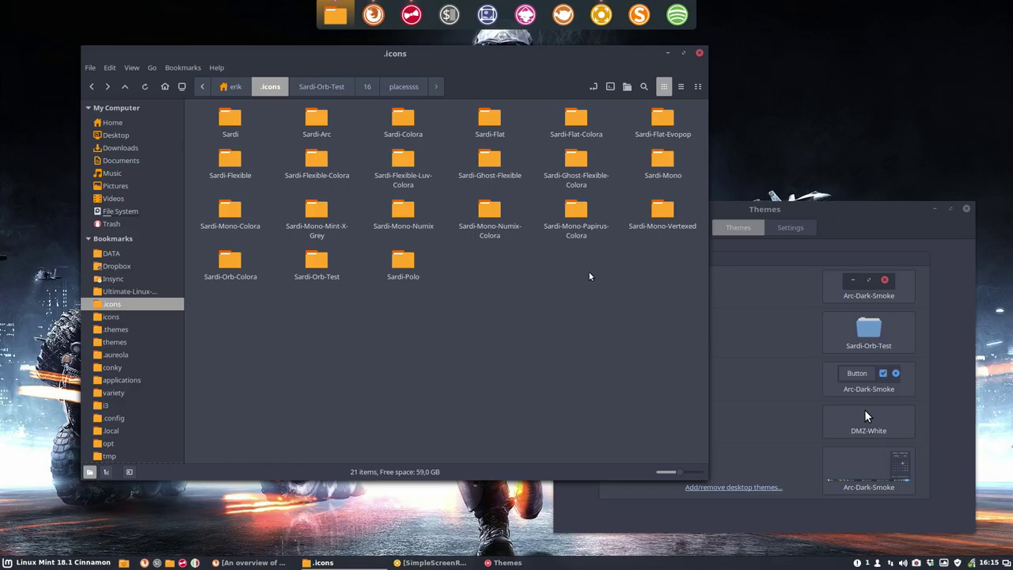
pyautogui.doubleClick(424, 217)
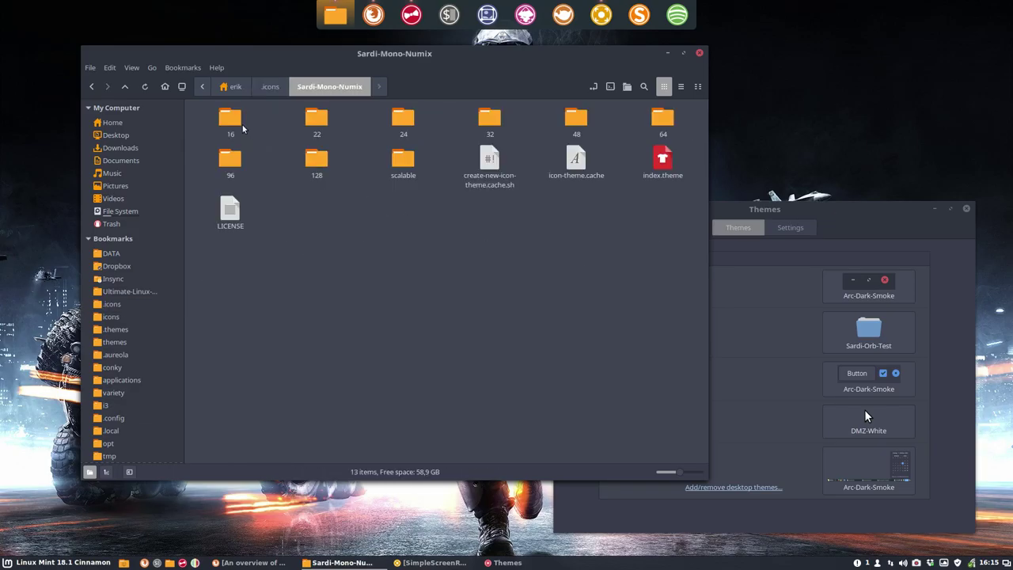
pyautogui.doubleClick(238, 123)
pyautogui.doubleClick(489, 158)
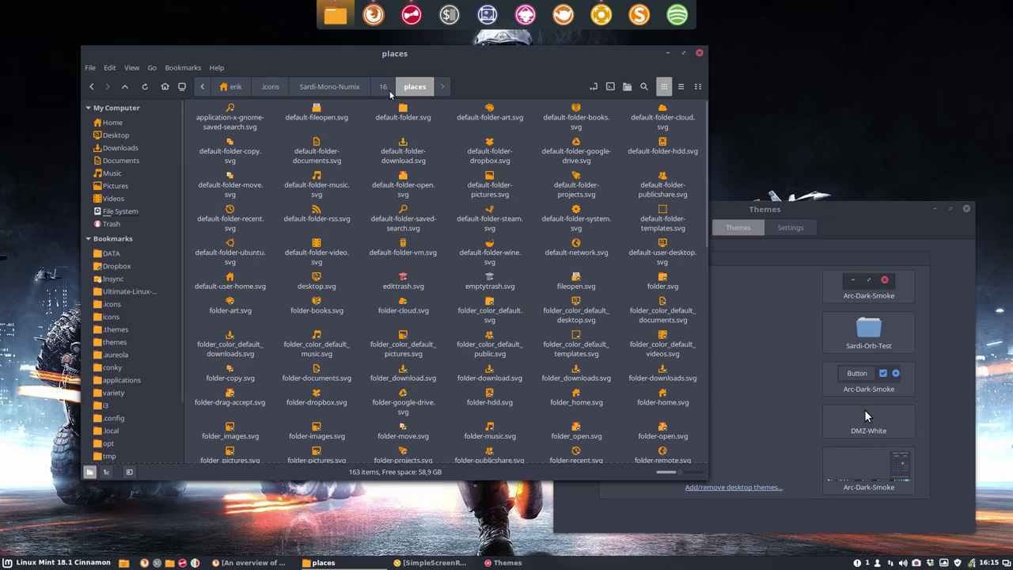
pyautogui.click(700, 54)
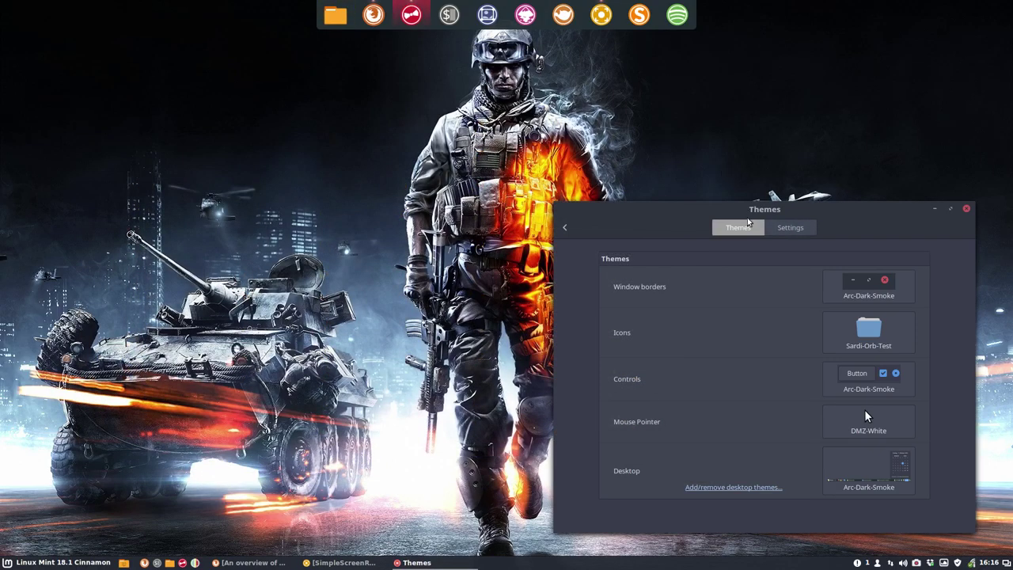
# Close the Themes window and open a new file manager window at Home.
pyautogui.moveTo(693, 210)
pyautogui.mouseDown()
pyautogui.moveTo(536, 143)
pyautogui.moveTo(445, 126)
pyautogui.mouseUp()
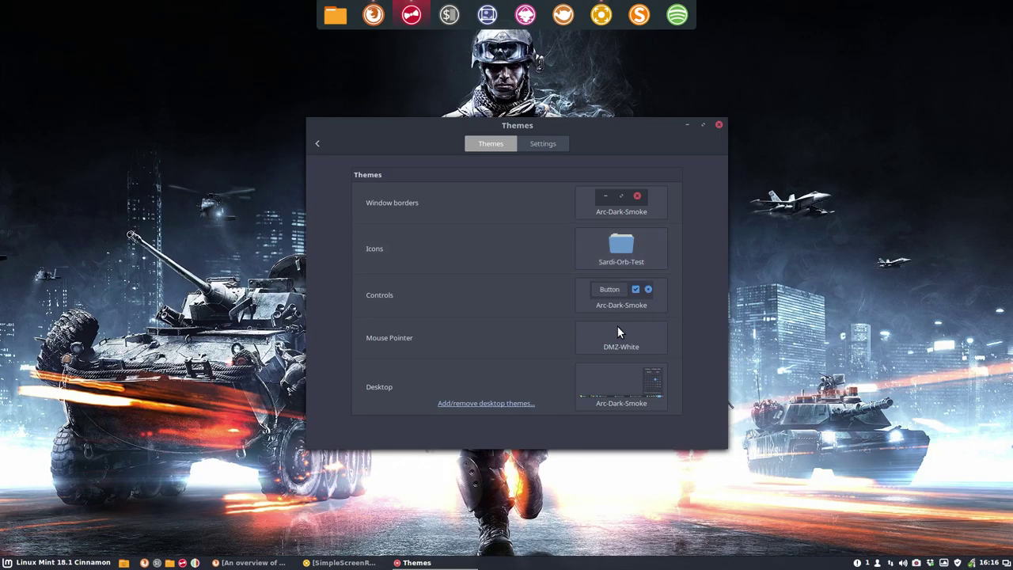
pyautogui.click(719, 126)
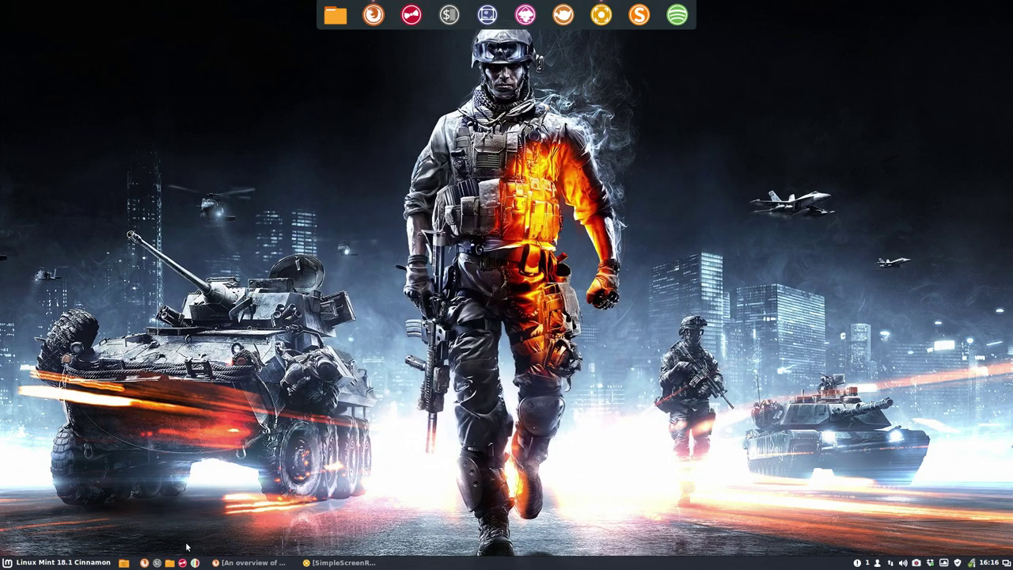
pyautogui.click(169, 563)
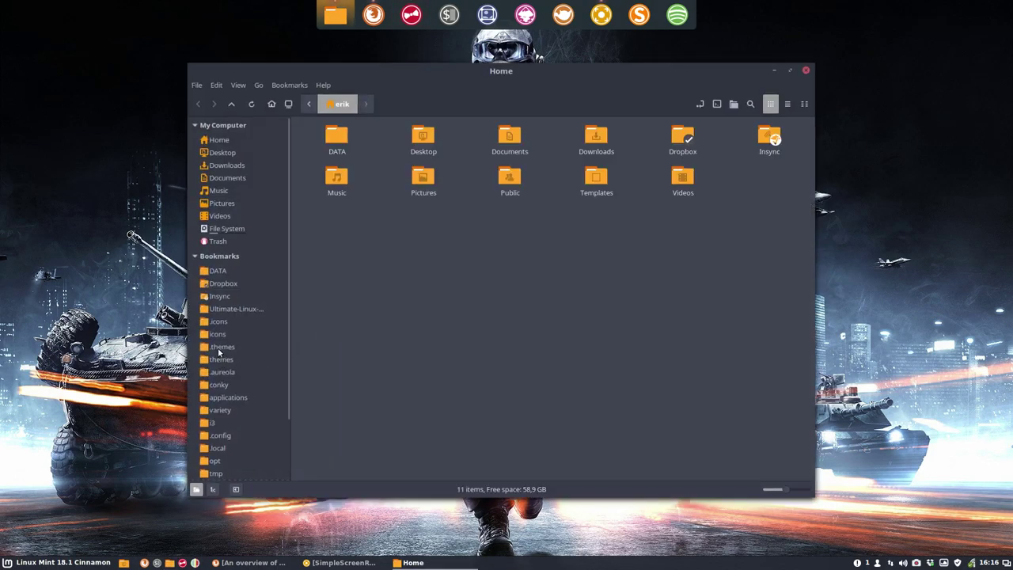
# Rename the Sardi-Orb-Test folder in .icons to Sardi-Orb-Numix.
pyautogui.click(219, 321)
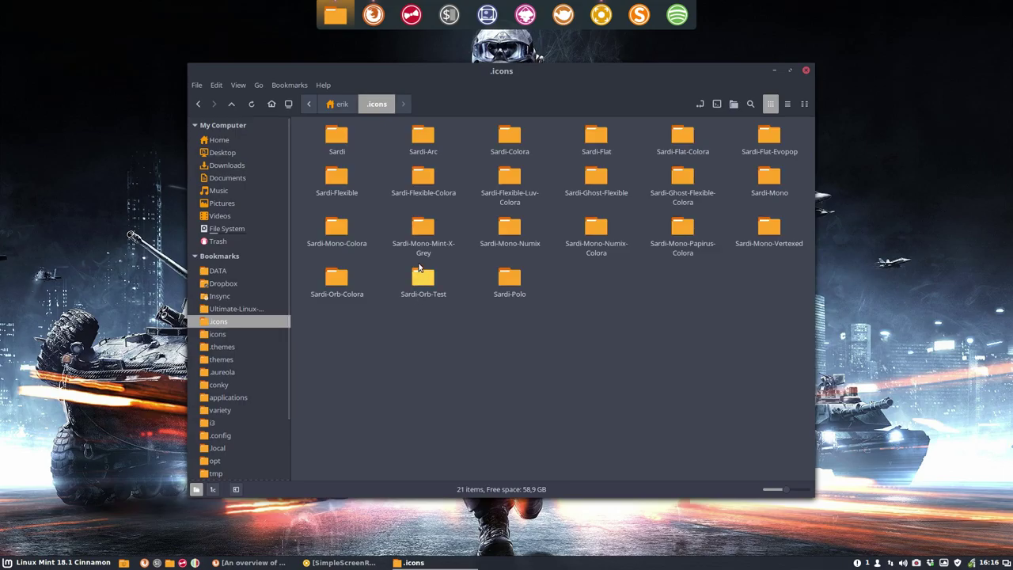
pyautogui.click(421, 281)
pyautogui.press('F2')
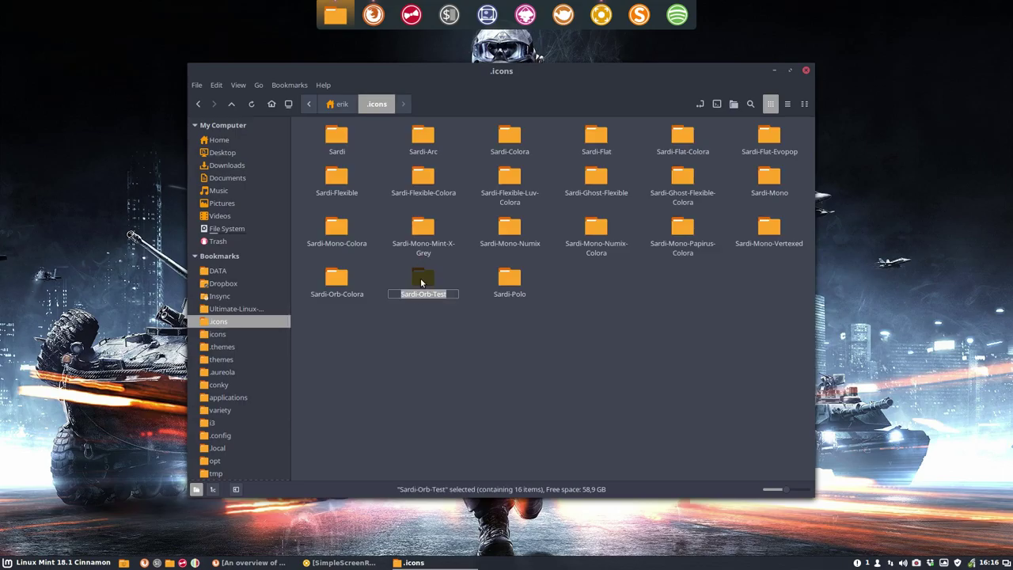
pyautogui.press('End')
pyautogui.press('BackSpace')
pyautogui.press('BackSpace')
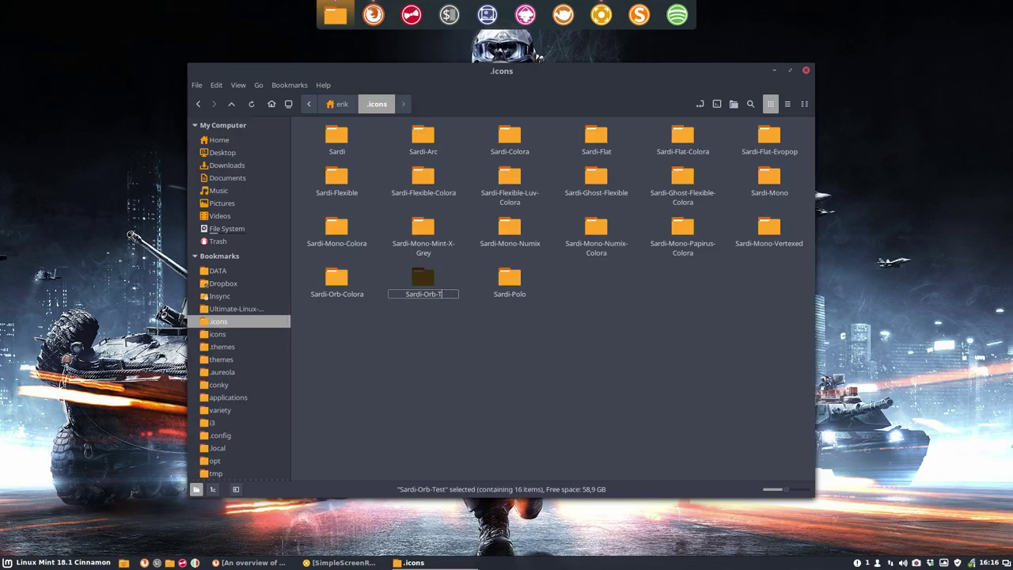
pyautogui.press('BackSpace')
pyautogui.press('BackSpace')
pyautogui.write('Numix')
pyautogui.press('Return')
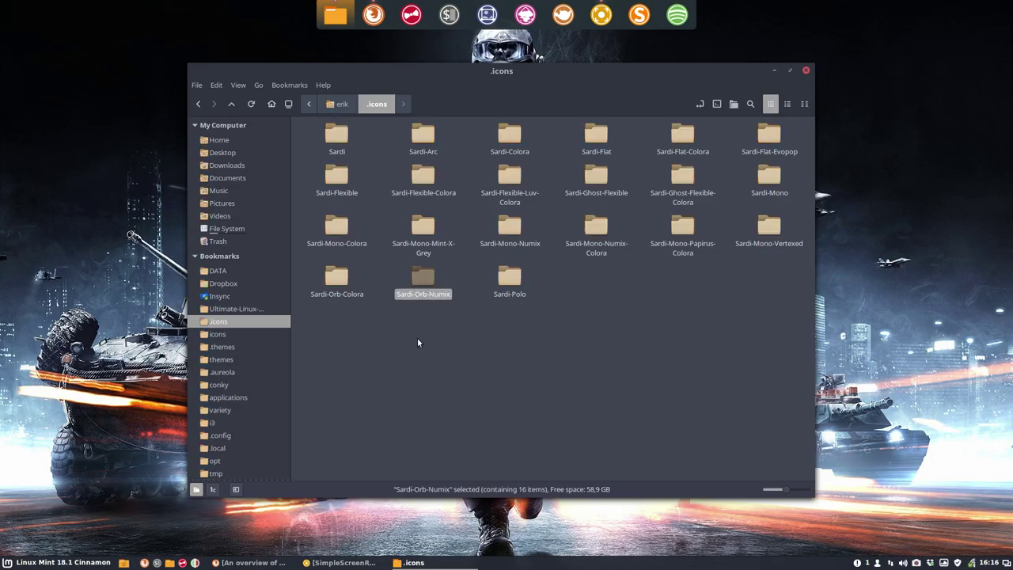
# Change the theme name in index.theme from Test to Numix and save it.
pyautogui.doubleClick(430, 281)
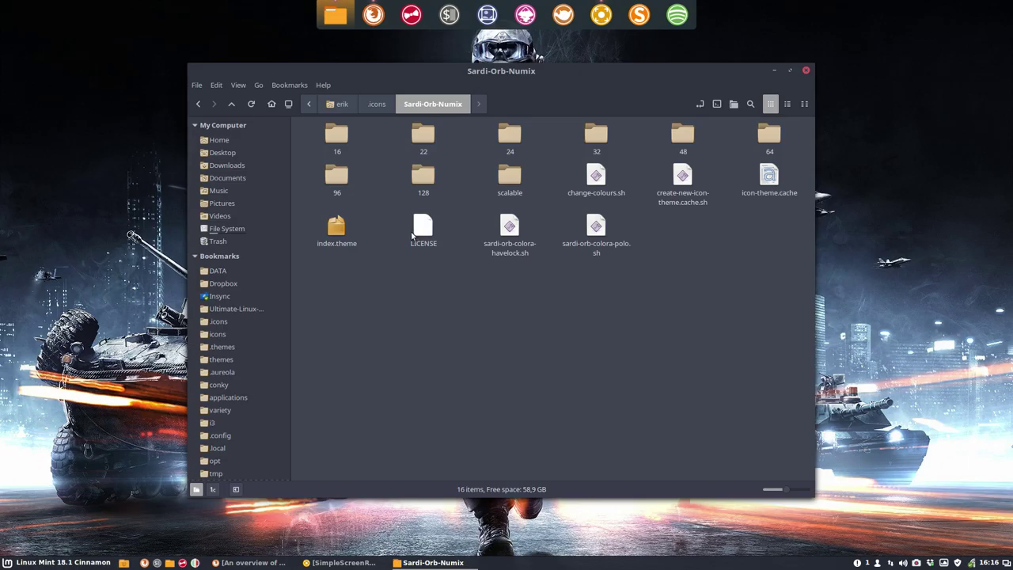
pyautogui.doubleClick(347, 228)
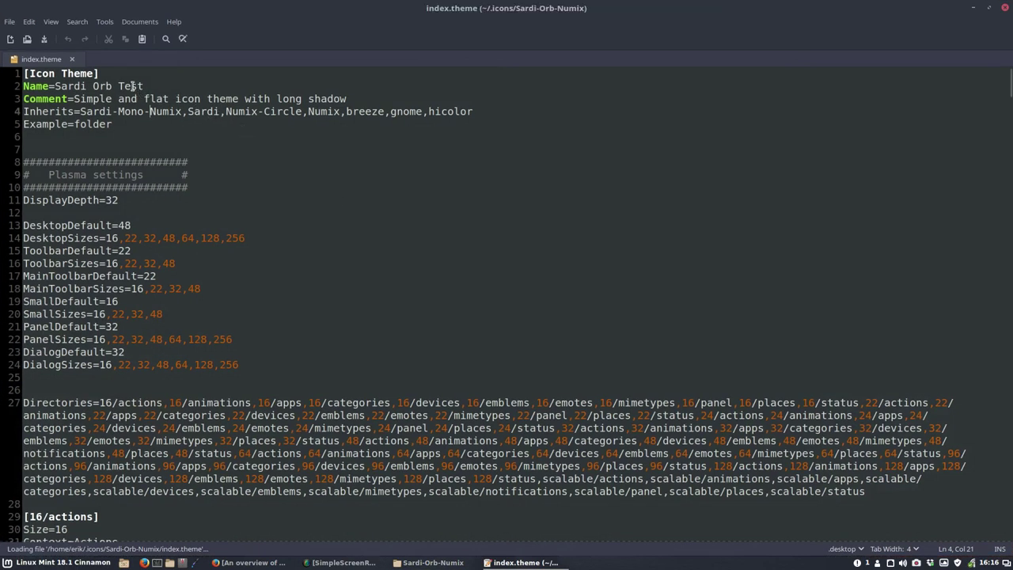
pyautogui.doubleClick(131, 86)
pyautogui.write('Num')
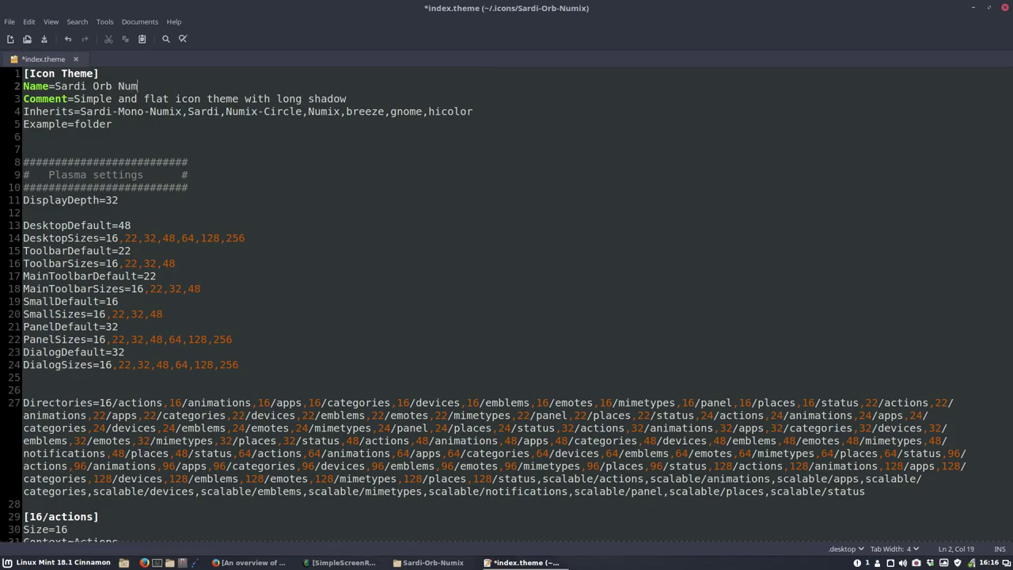
pyautogui.write('ix')
pyautogui.hotkey('ctrl', 's')
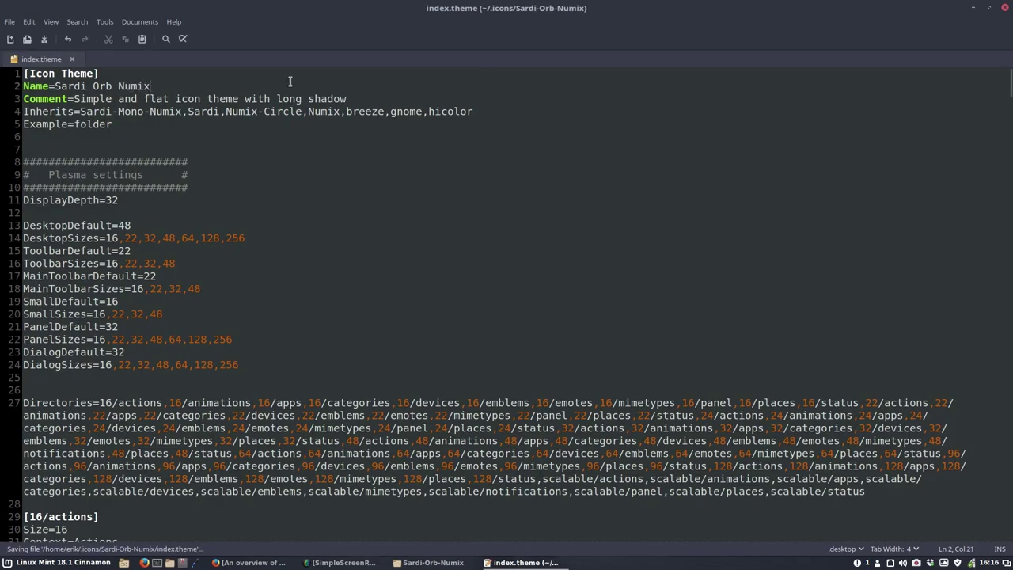
pyautogui.click(1005, 10)
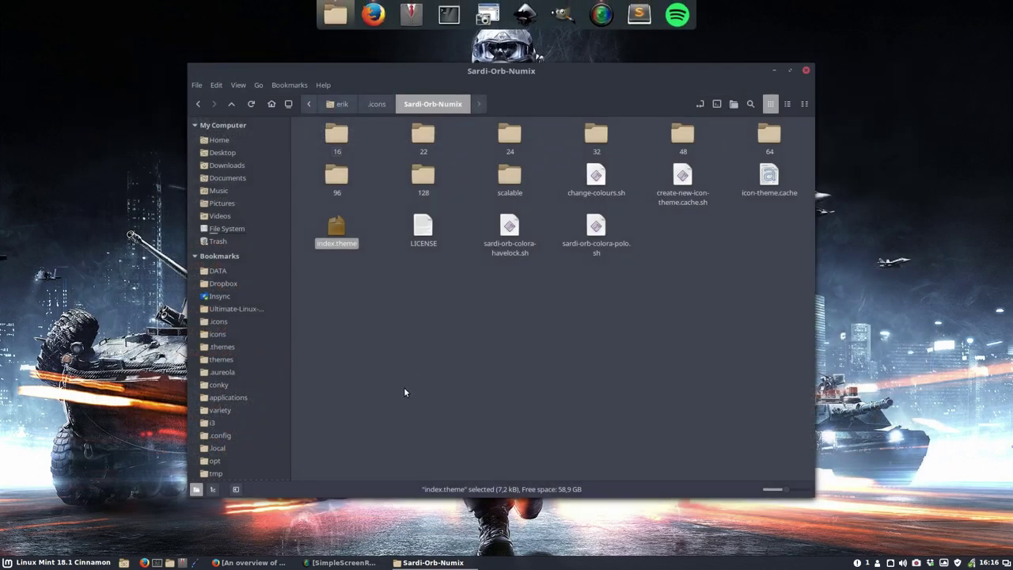
pyautogui.click(410, 28)
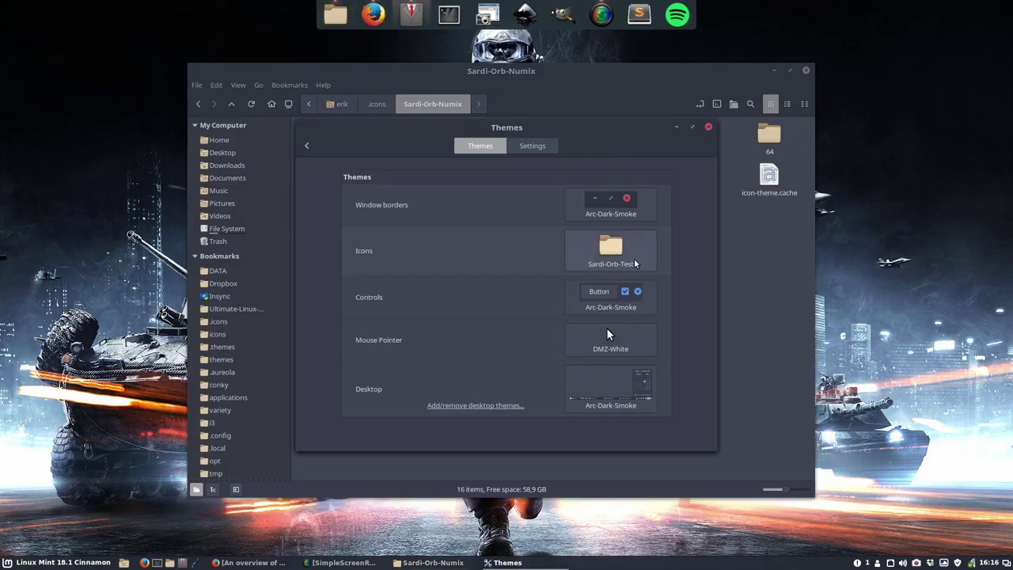
# Choose Sardi-Orb-Numix as the icon theme and close Themes.
pyautogui.click(610, 250)
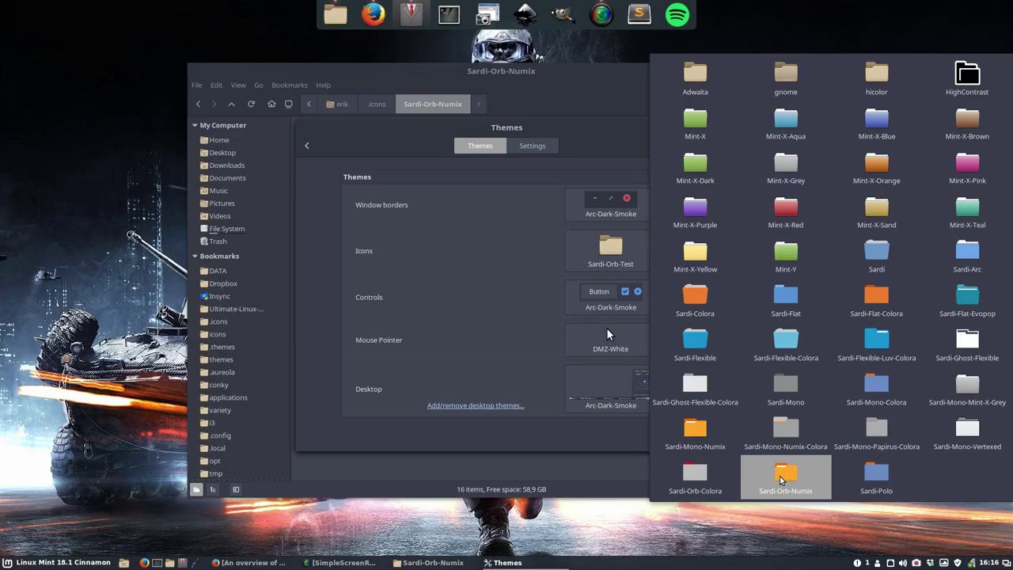
pyautogui.click(785, 474)
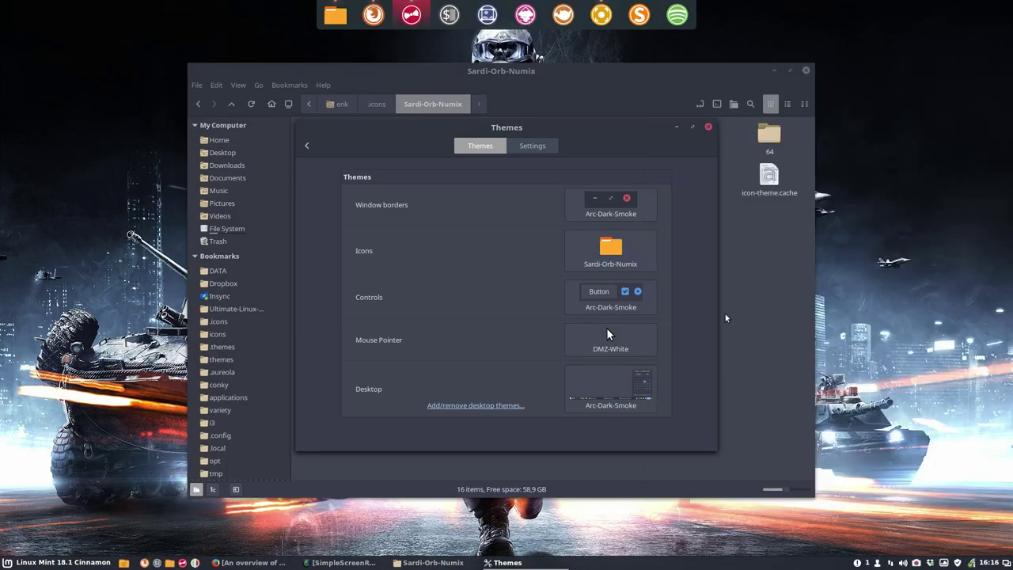
pyautogui.click(708, 128)
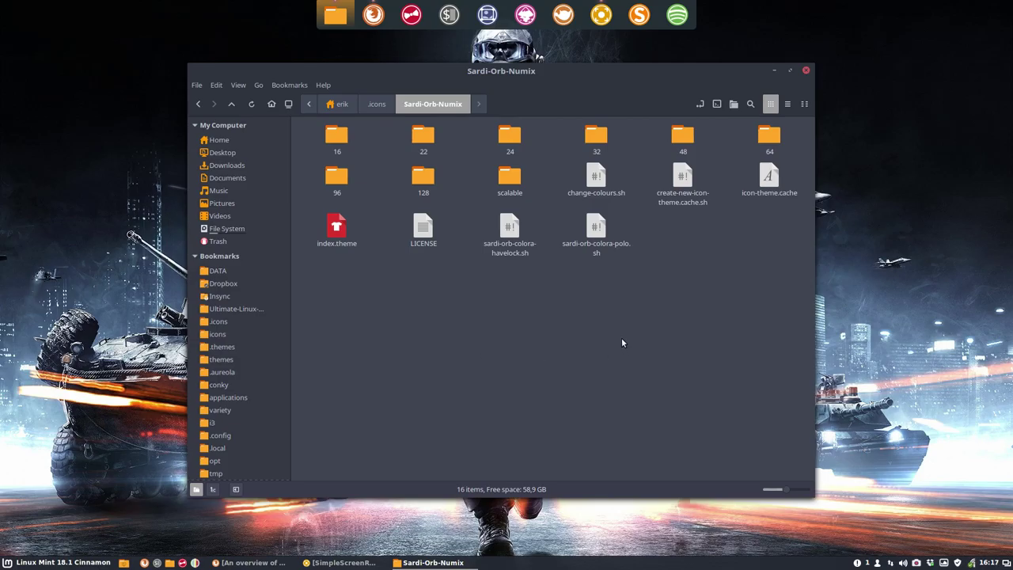
# Delete placessss from scalable and from 16, then return to Sardi-Orb-Numix.
pyautogui.doubleClick(511, 176)
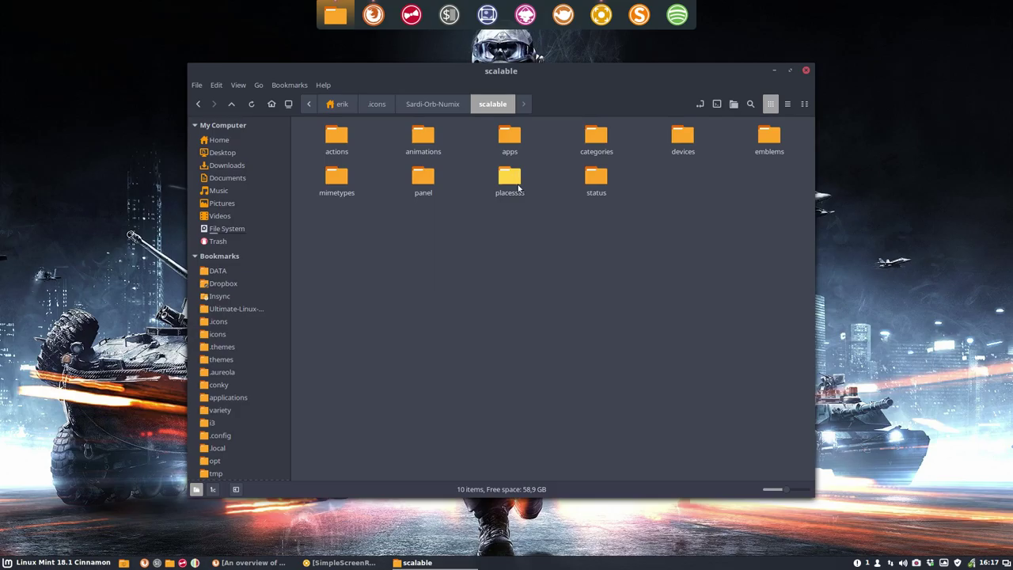
pyautogui.click(511, 179)
pyautogui.press('Delete')
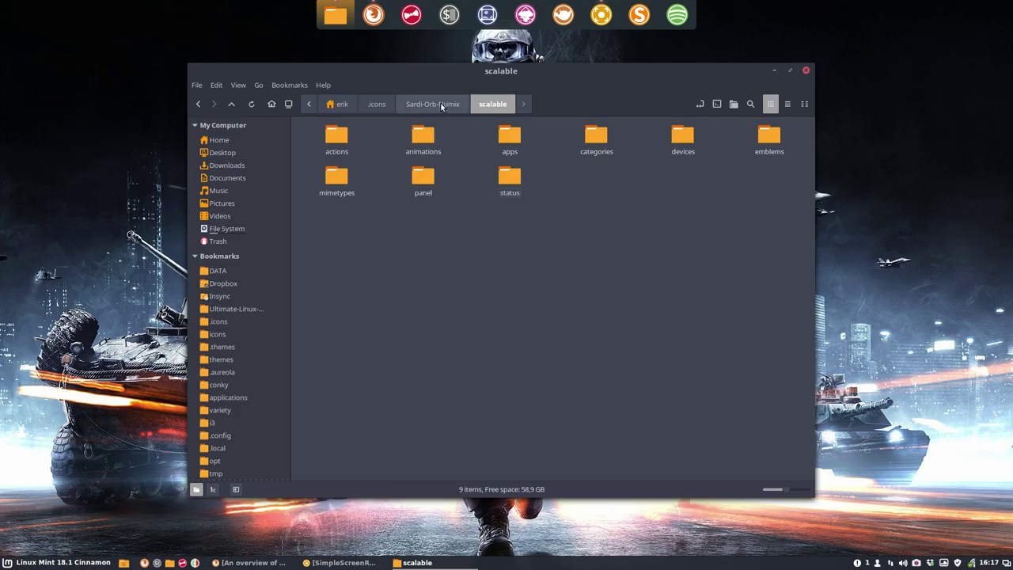
pyautogui.click(442, 105)
pyautogui.doubleClick(338, 140)
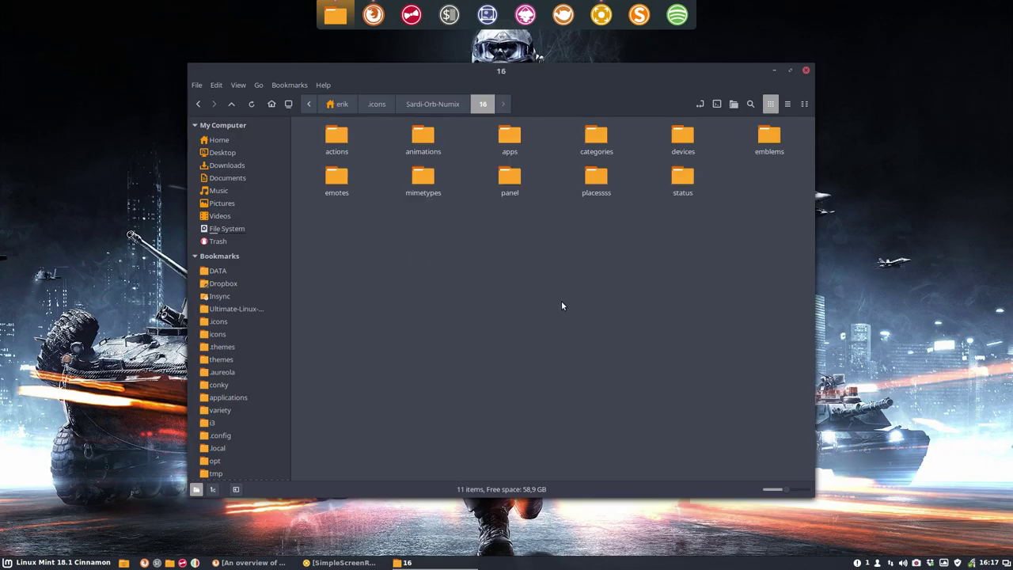
pyautogui.click(596, 177)
pyautogui.click(588, 244)
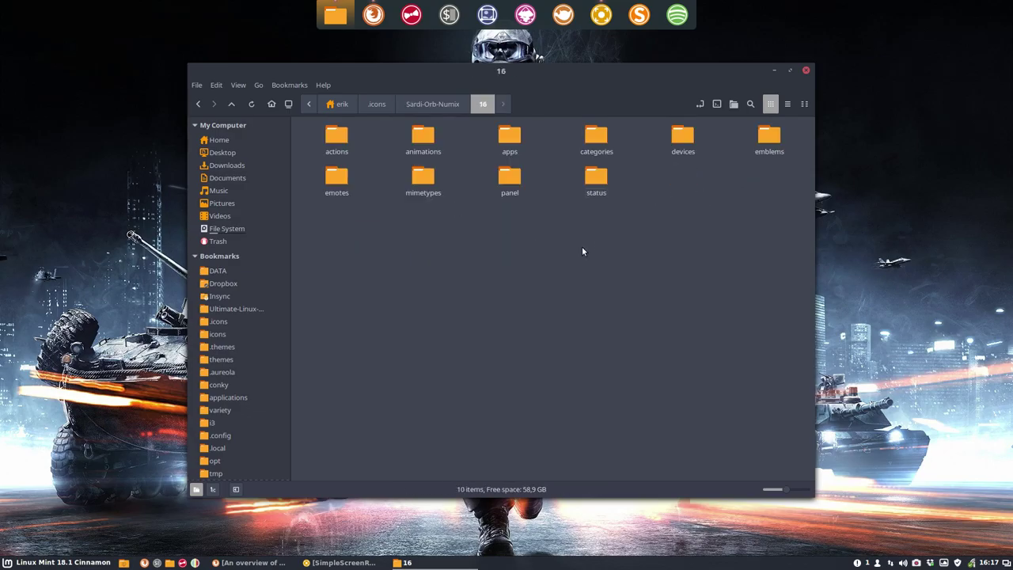
pyautogui.click(428, 104)
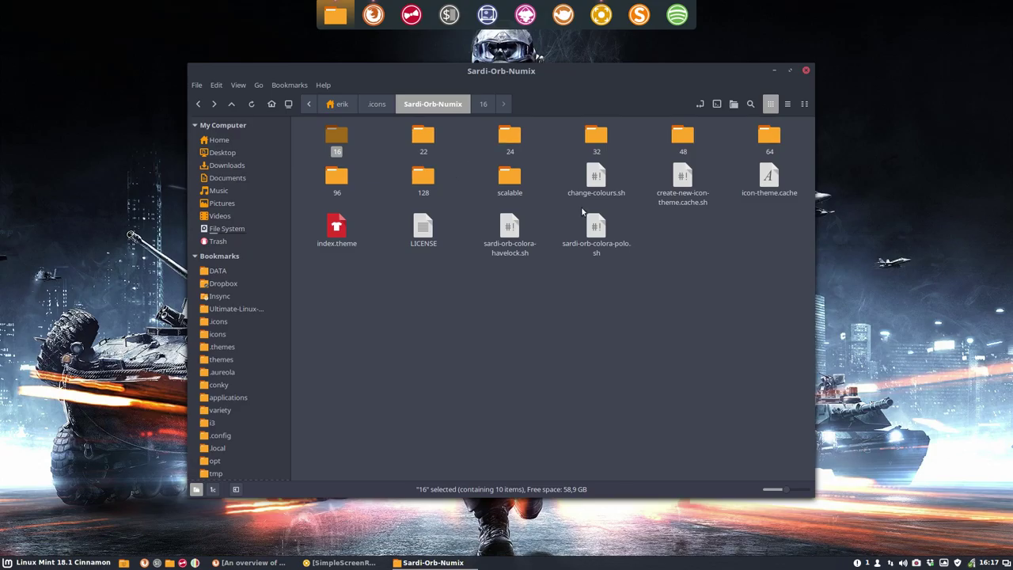
# Open Sardi-Orb-Numix's index.theme in Xed and select the Inherits line on line 4.
pyautogui.doubleClick(336, 227)
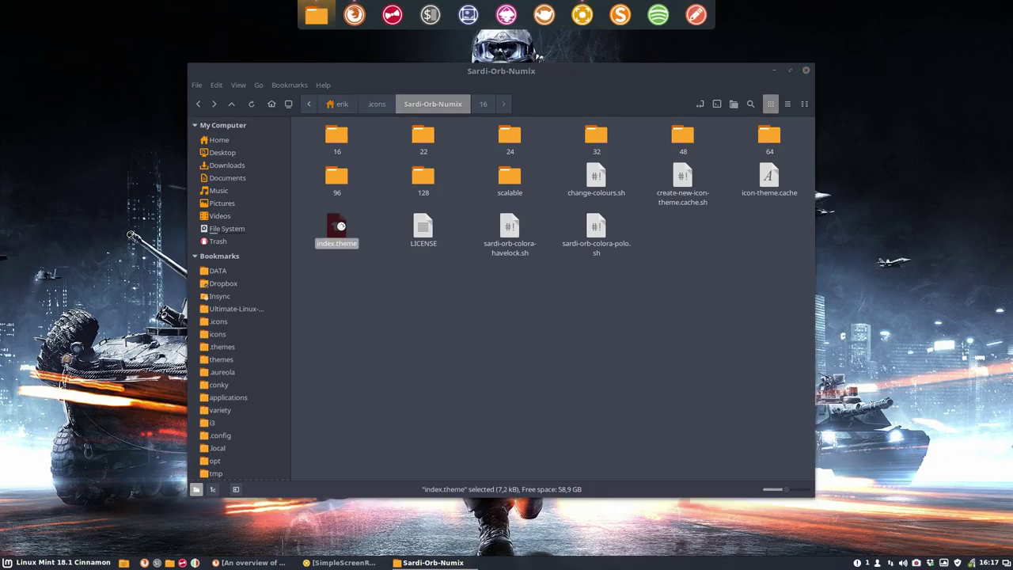
pyautogui.moveTo(474, 111); pyautogui.dragTo(21, 111)
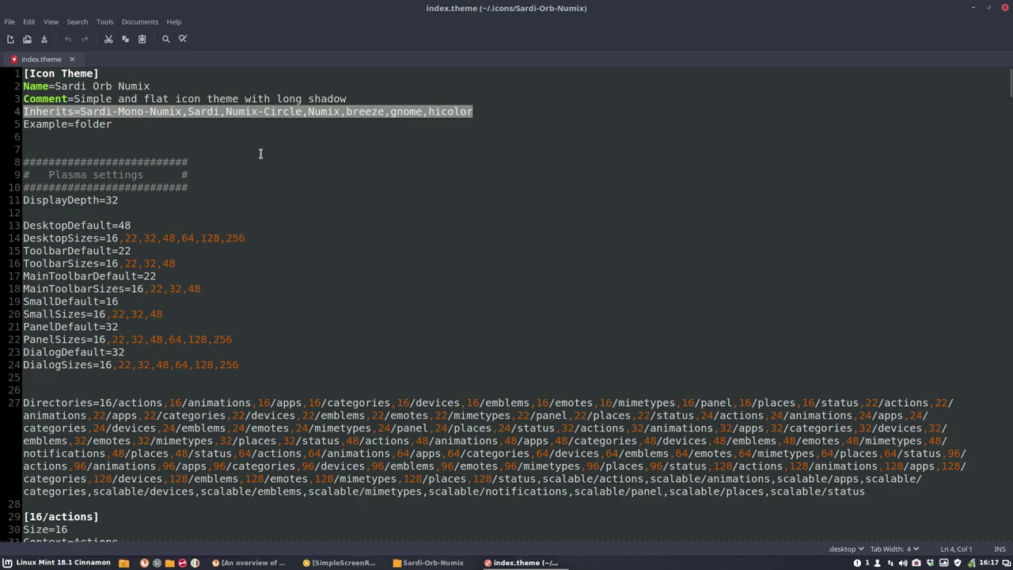